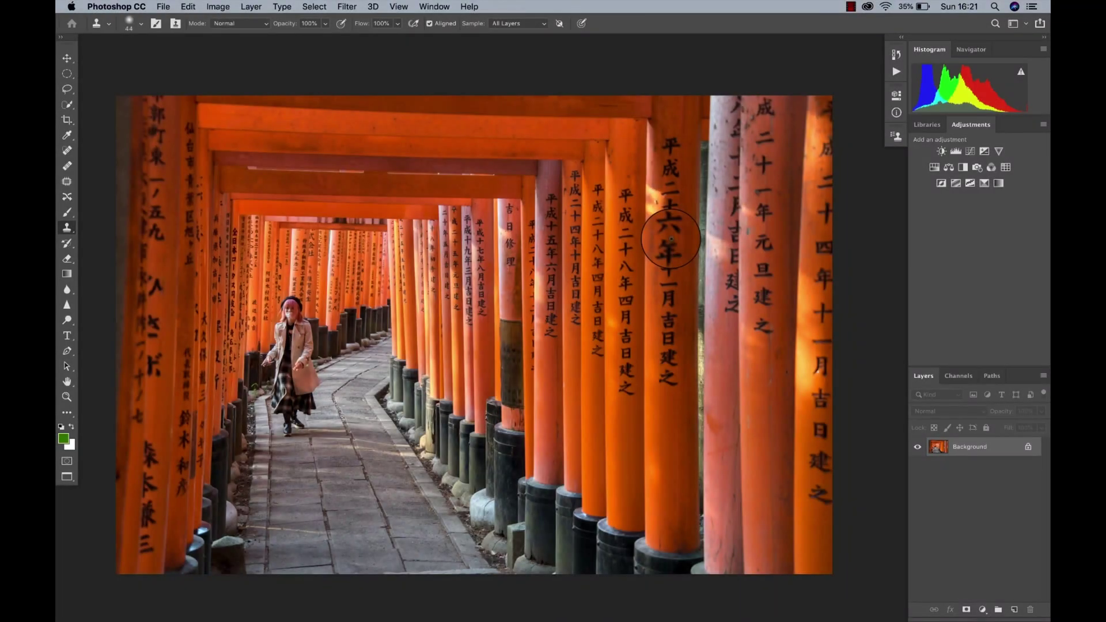
scroll(670, 238, "up", 6)
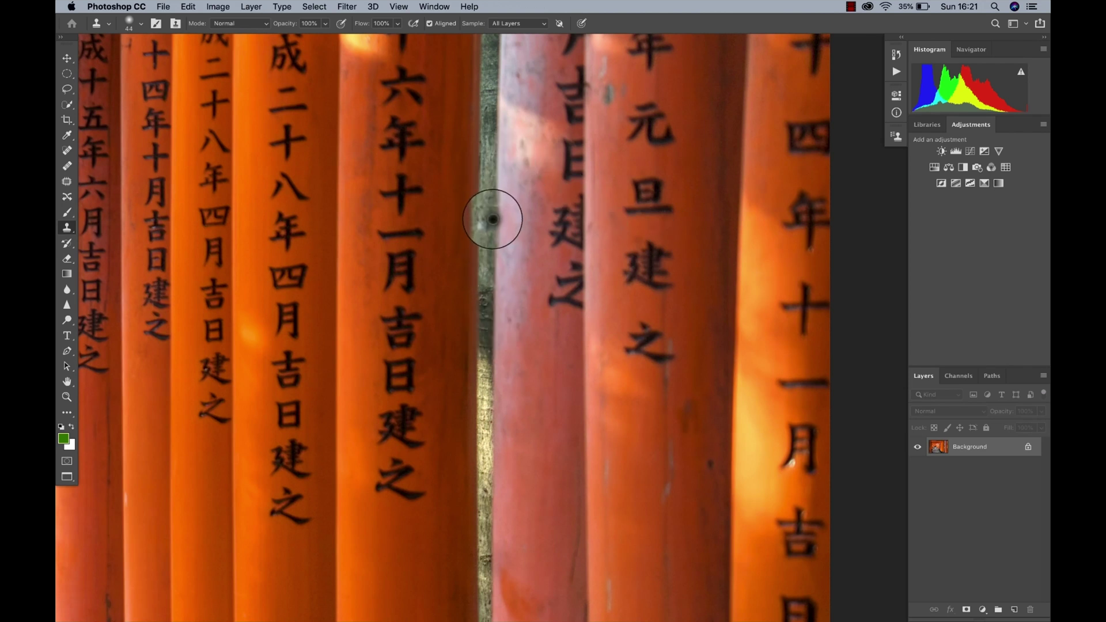
key("b")
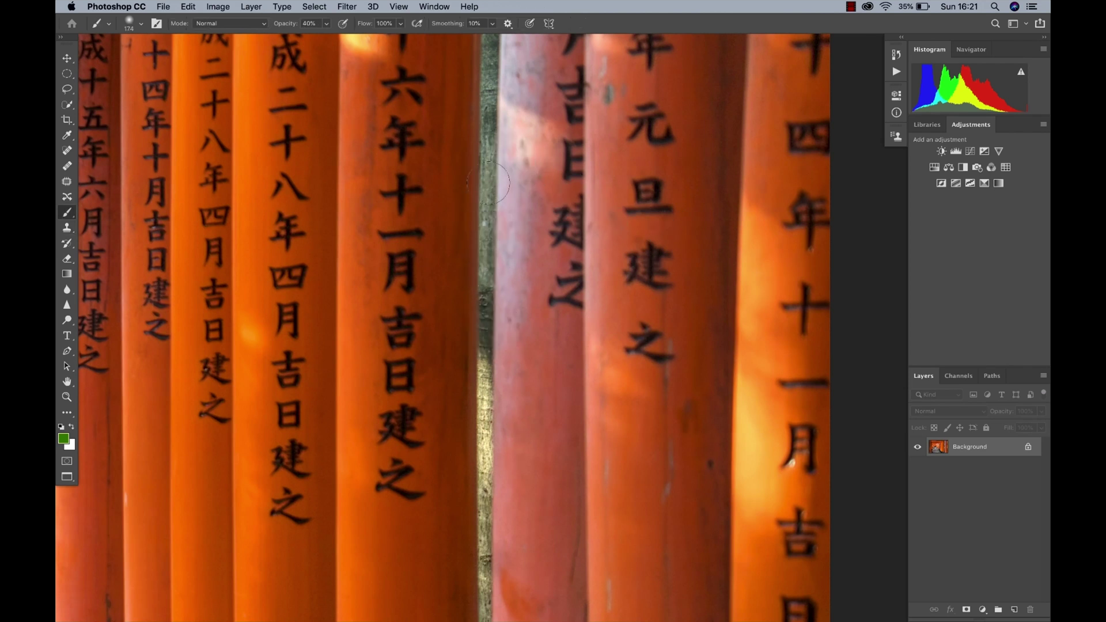
scroll(489, 183, "up", 10)
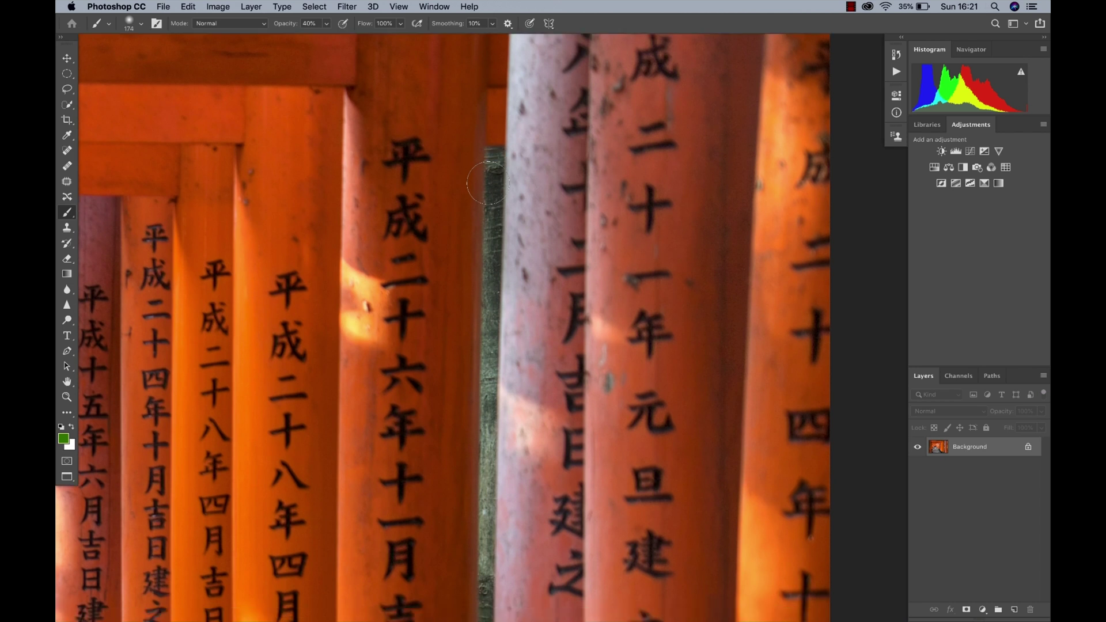
scroll(488, 183, "down", 12)
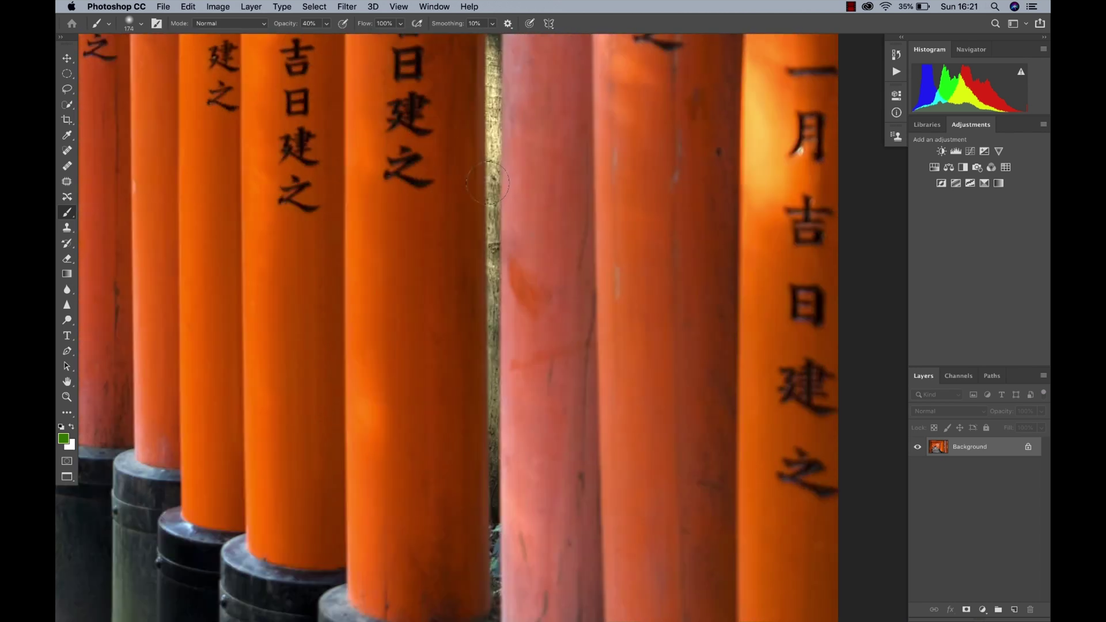
scroll(488, 184, "down", 10)
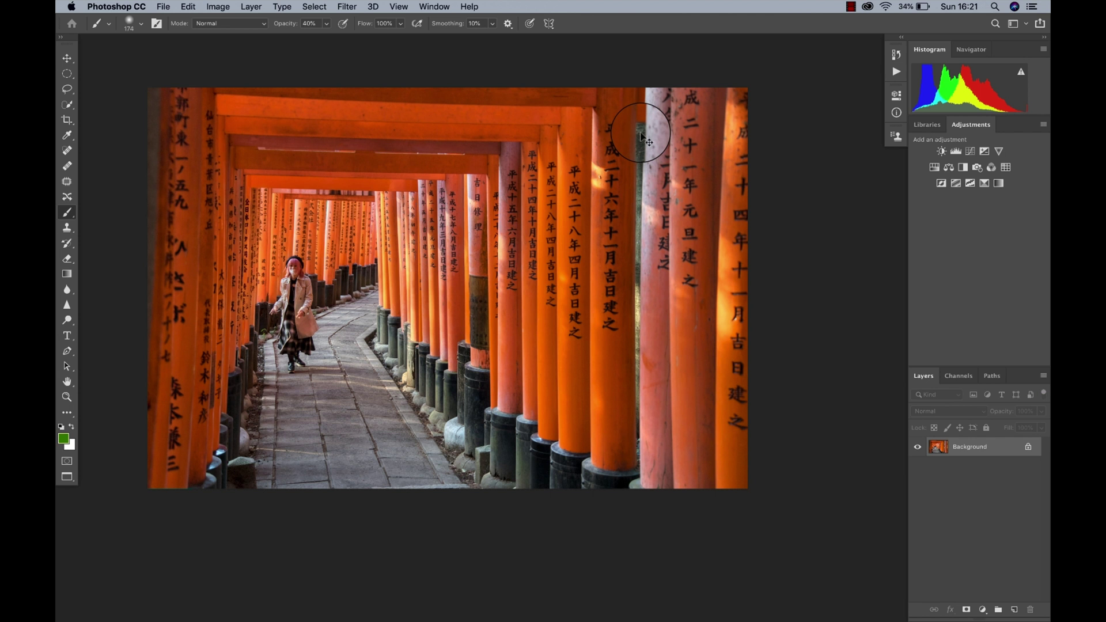
Duplicate Background into Layer 1, then try a Quick Selection of the pale pillar and deselect it
key("super+j")
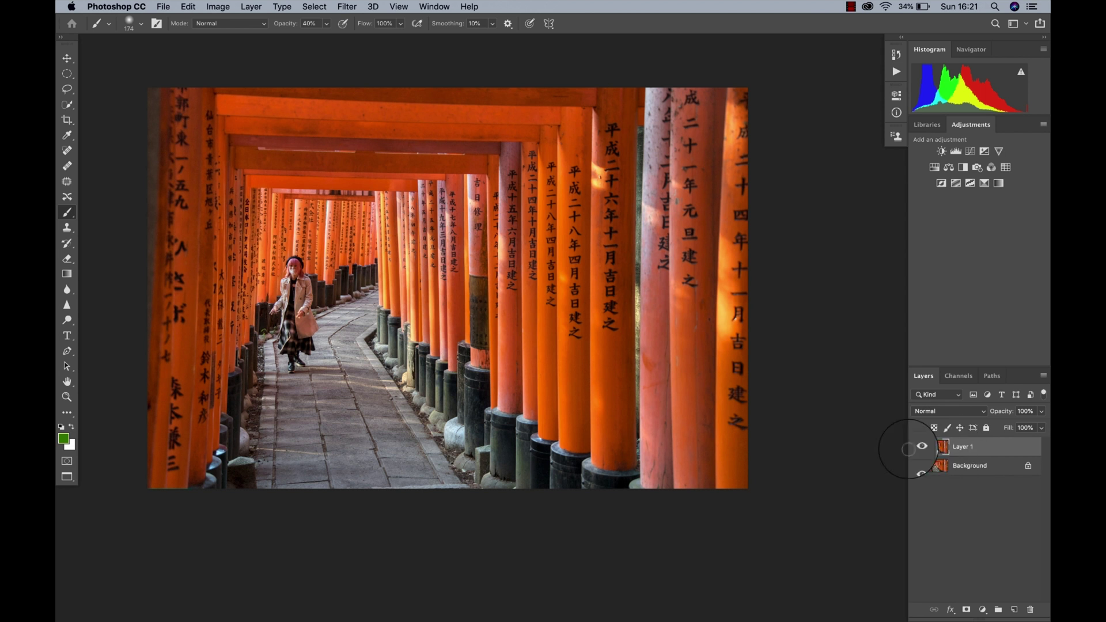
key("super+plus")
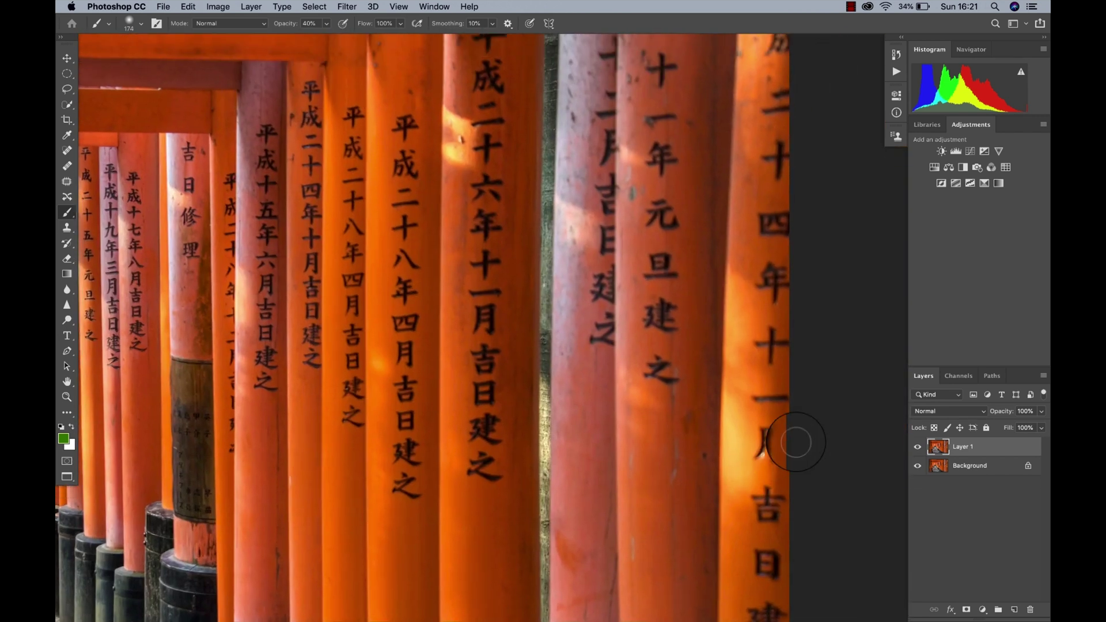
left_click(68, 105)
left_click_drag(68, 105, 131, 106)
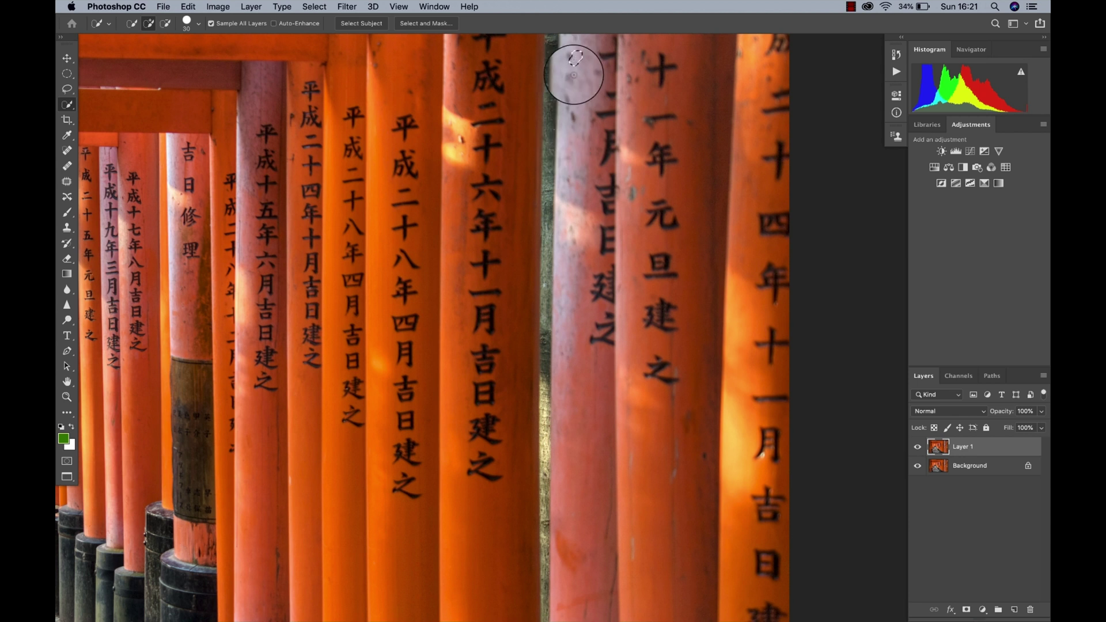
left_click_drag(578, 64, 585, 498)
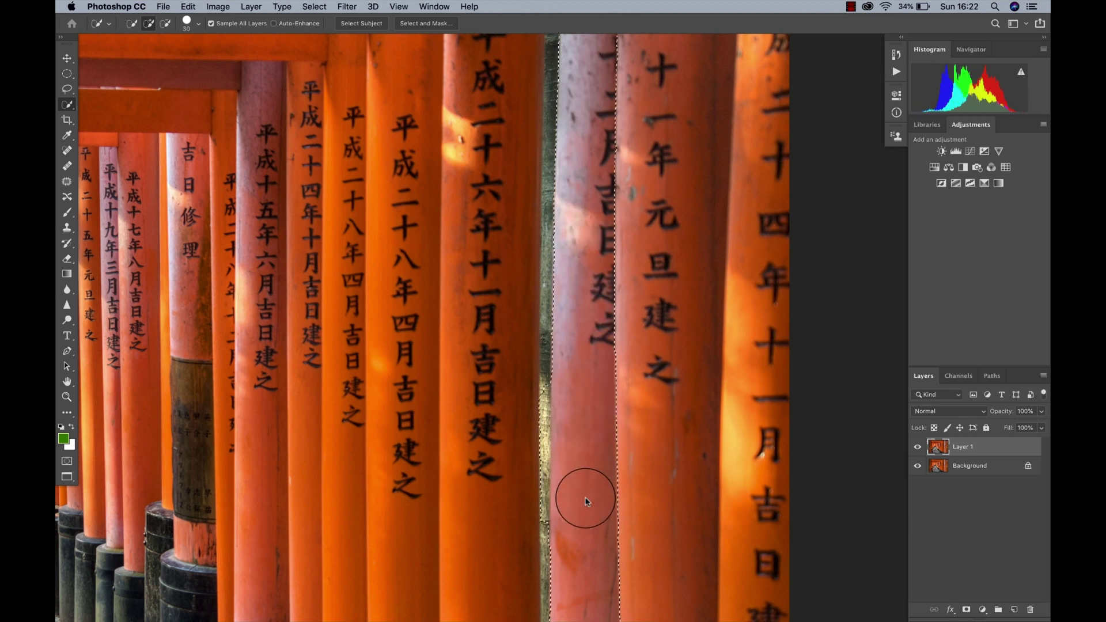
scroll(566, 430, "up", 2)
scroll(567, 430, "up", 2)
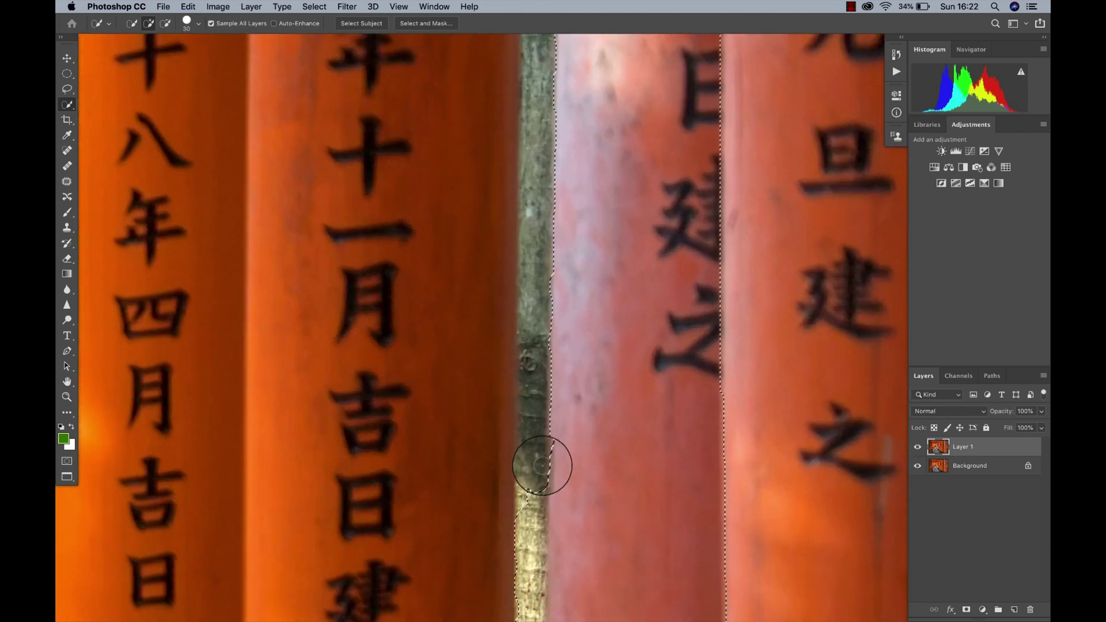
key("ctrl+d")
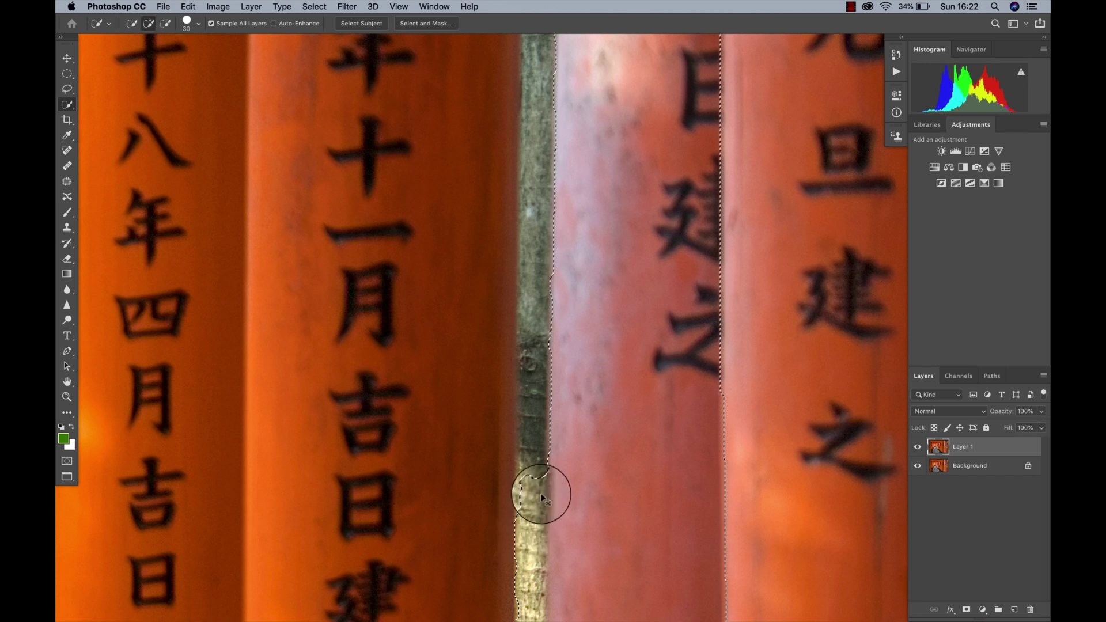
scroll(541, 494, "down", 2)
scroll(540, 493, "down", 5)
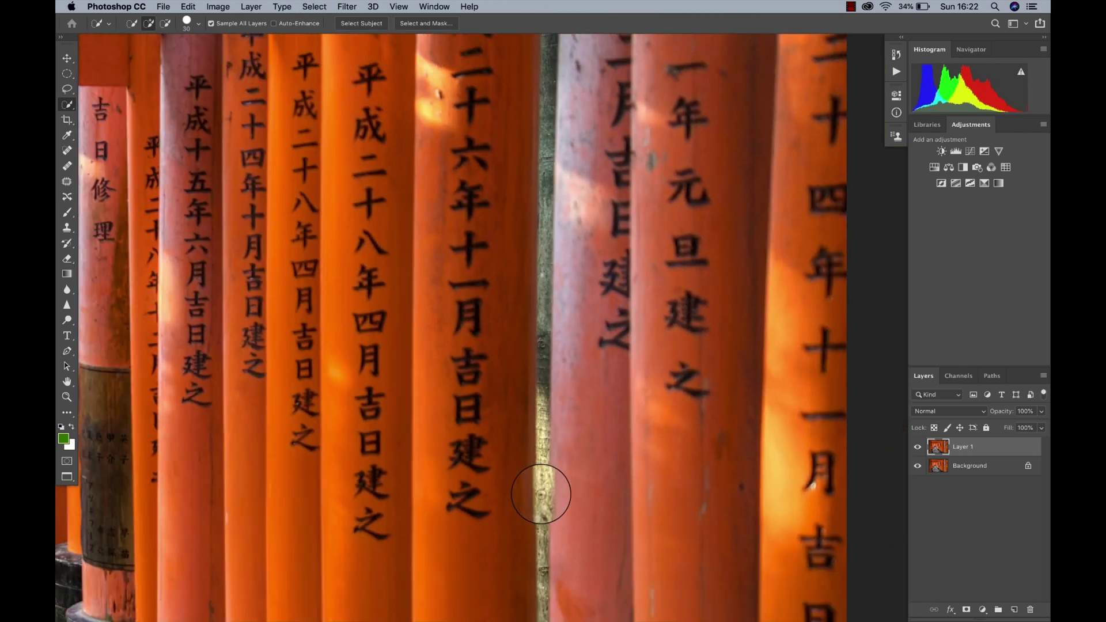
Trace a Pen path with curved anchors up the pale pillar's left edge
key("p")
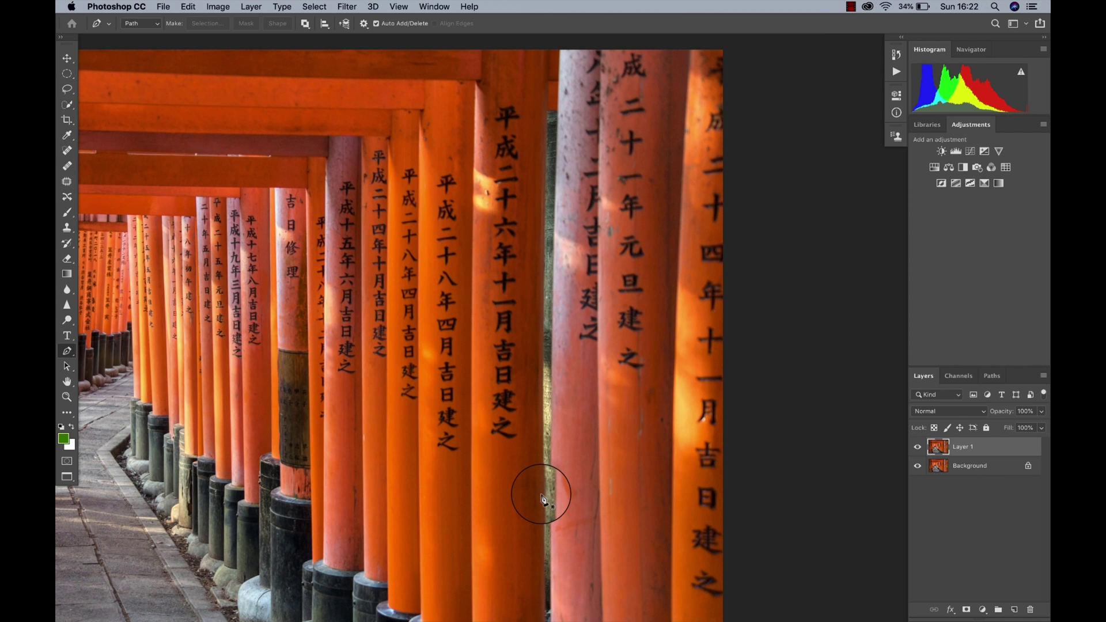
scroll(517, 381, "down", 5)
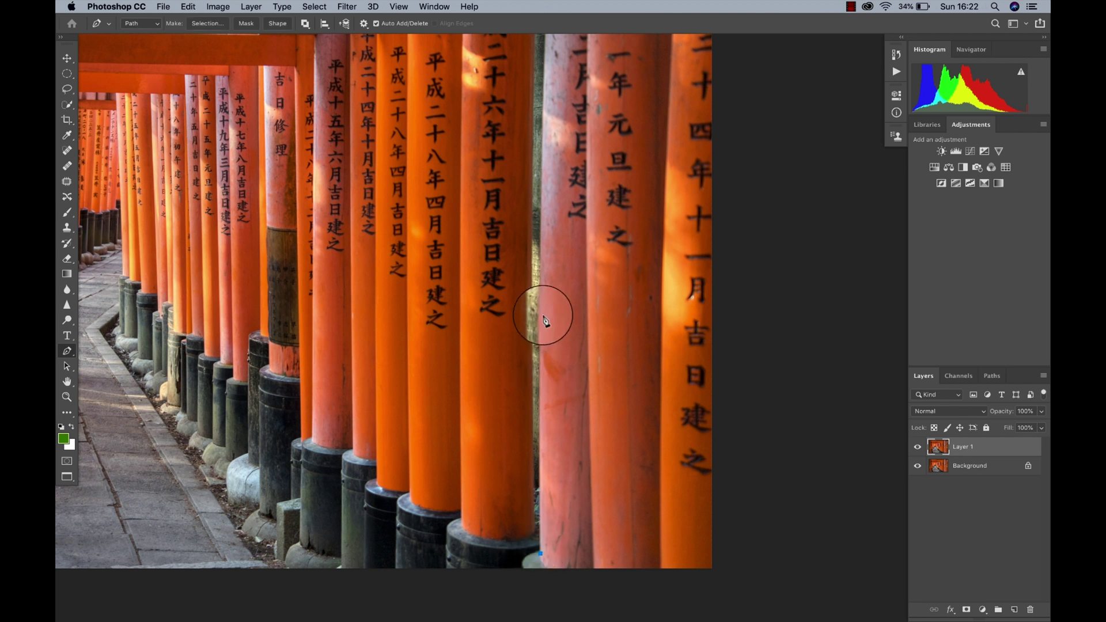
left_click_drag(540, 283, 541, 251)
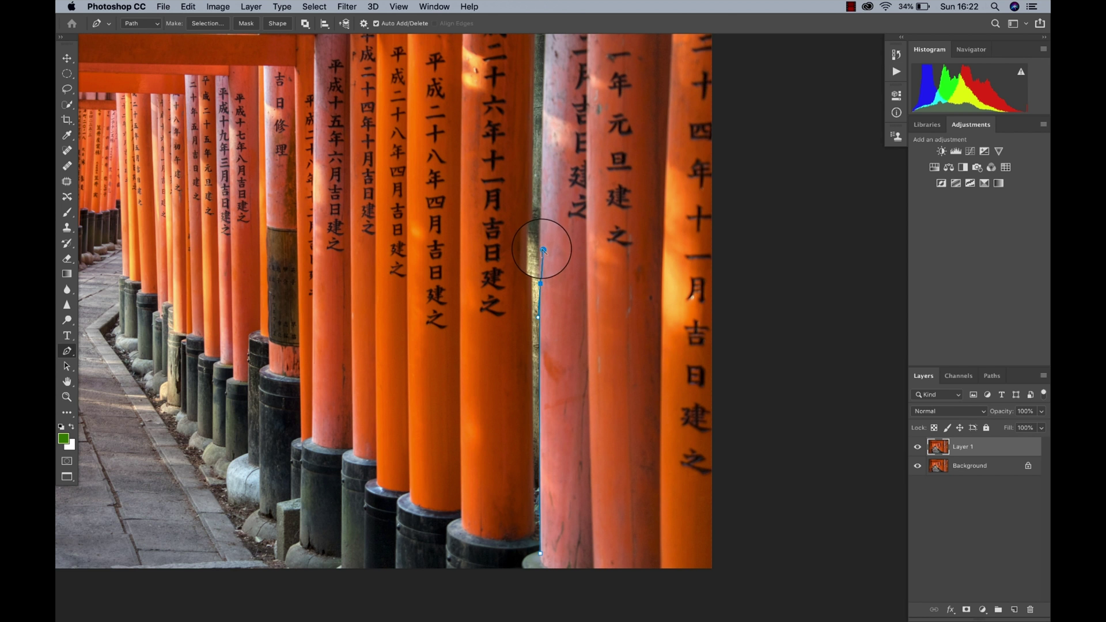
scroll(542, 253, "up", 5)
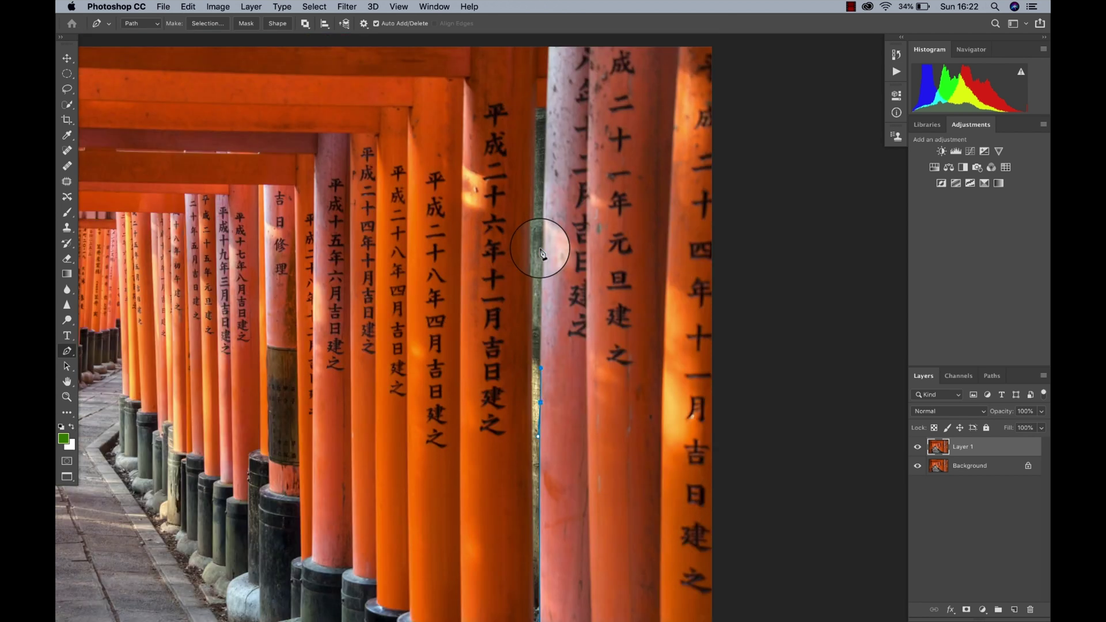
left_click(545, 174)
left_click_drag(546, 164, 547, 140)
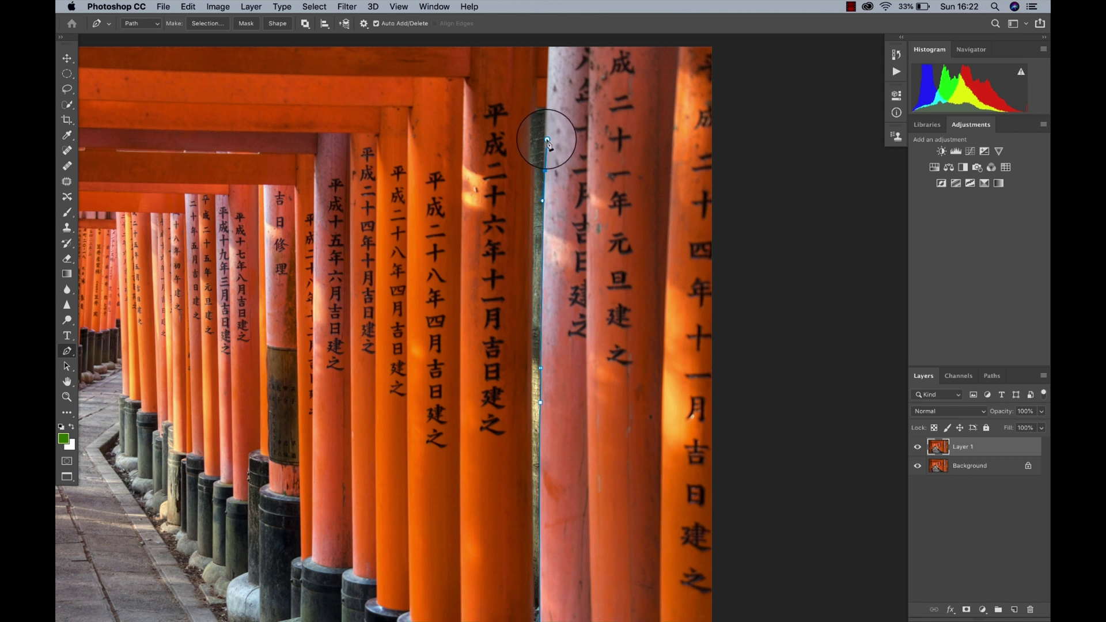
left_click_drag(550, 39, 558, 109)
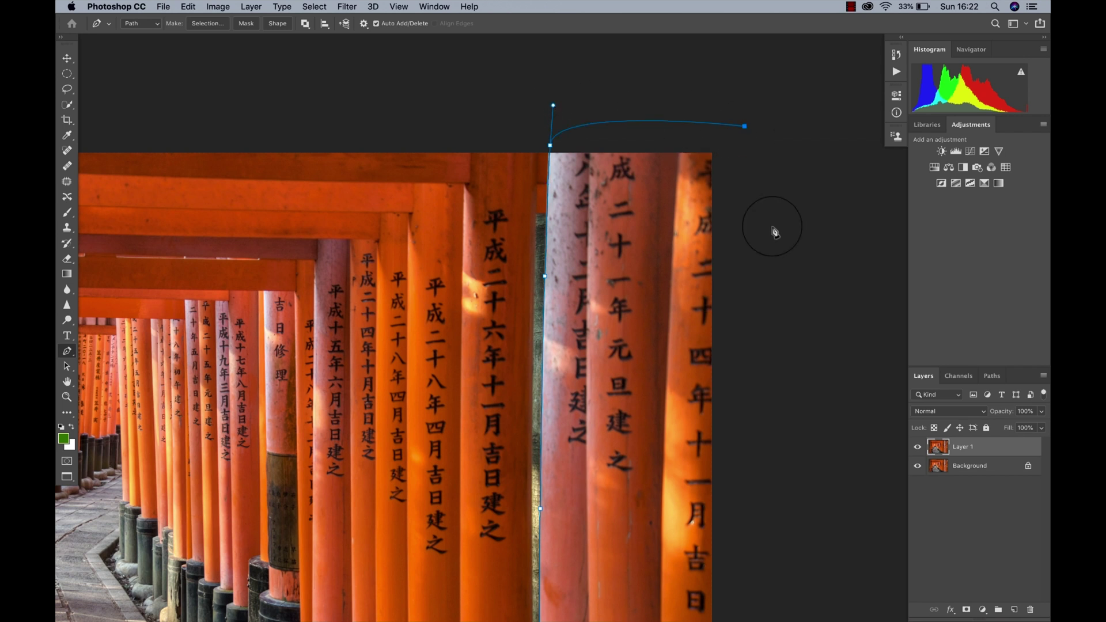
scroll(777, 267, "down", 5)
Add corner points outside the canvas's right and bottom edges, bringing the path back to the pillar's base
left_click(781, 290)
left_click(772, 480)
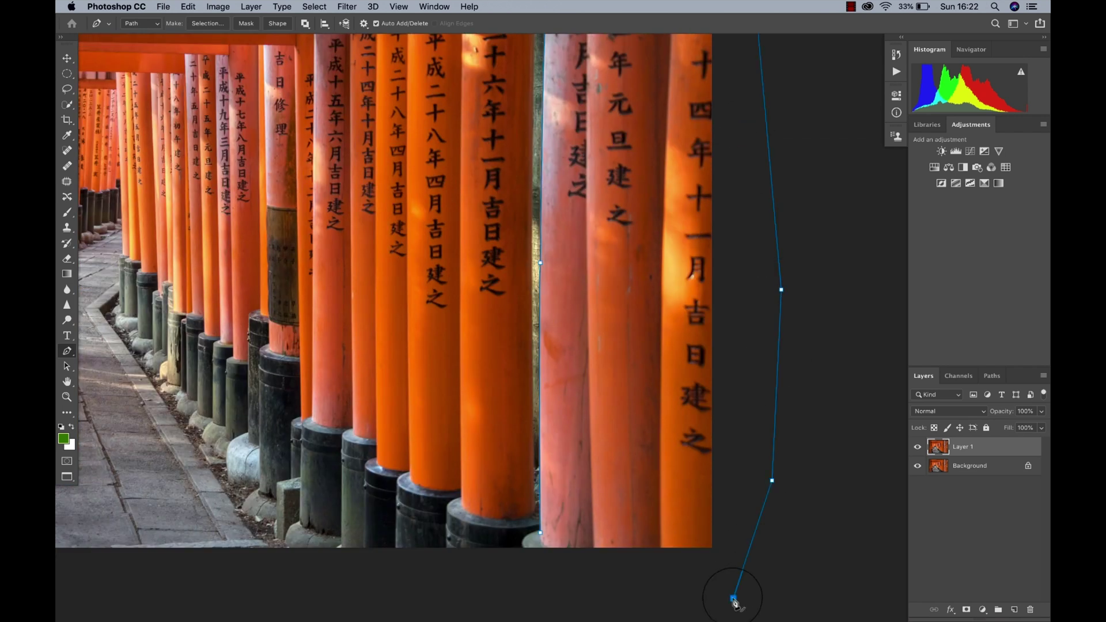
left_click(732, 598)
left_click(588, 588)
left_click(529, 562)
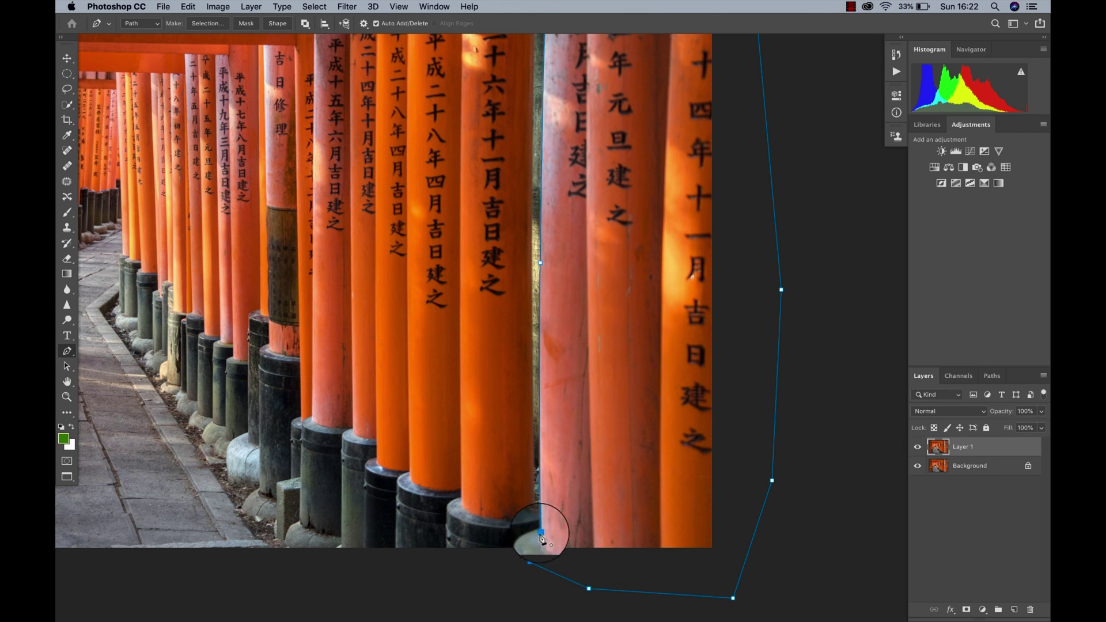
Close the path and convert it into a selection
left_click(542, 533)
right_click(606, 488)
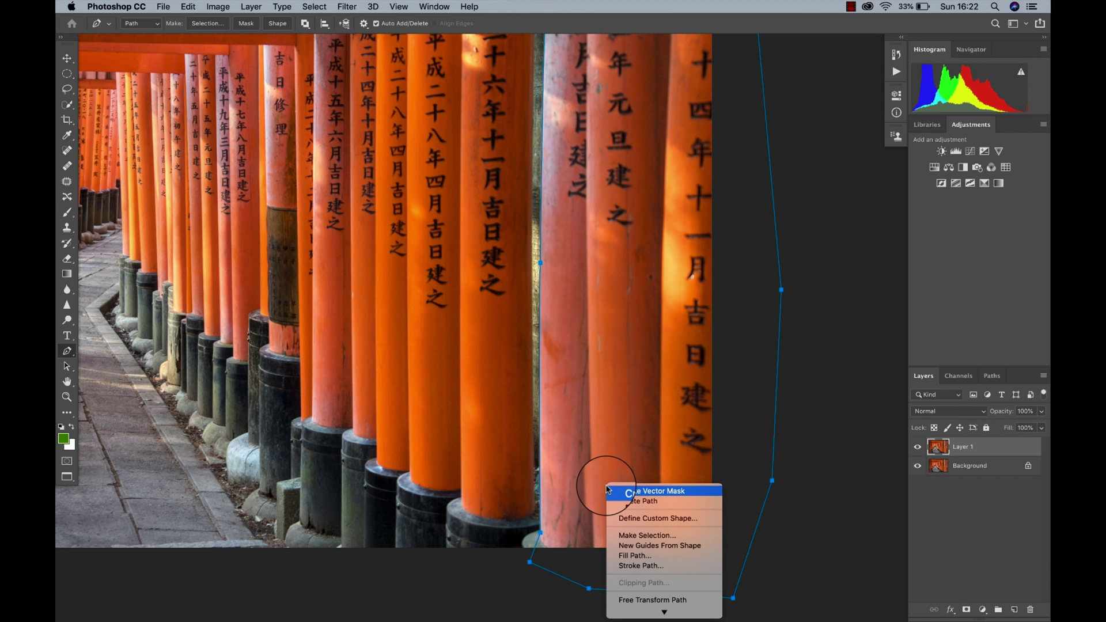
left_click(639, 534)
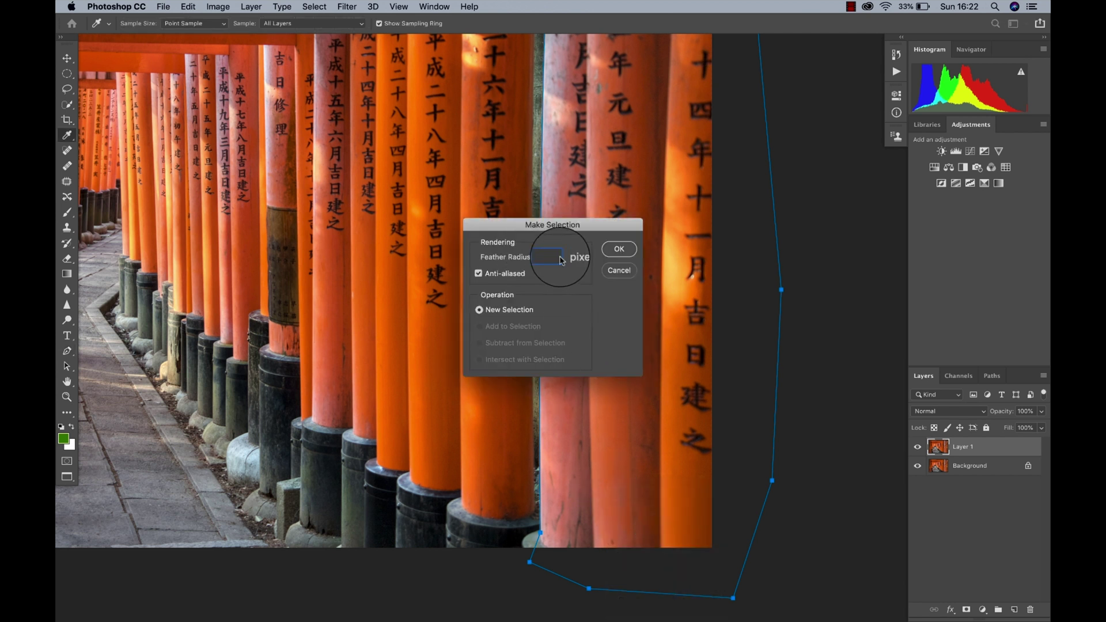
left_click(617, 251)
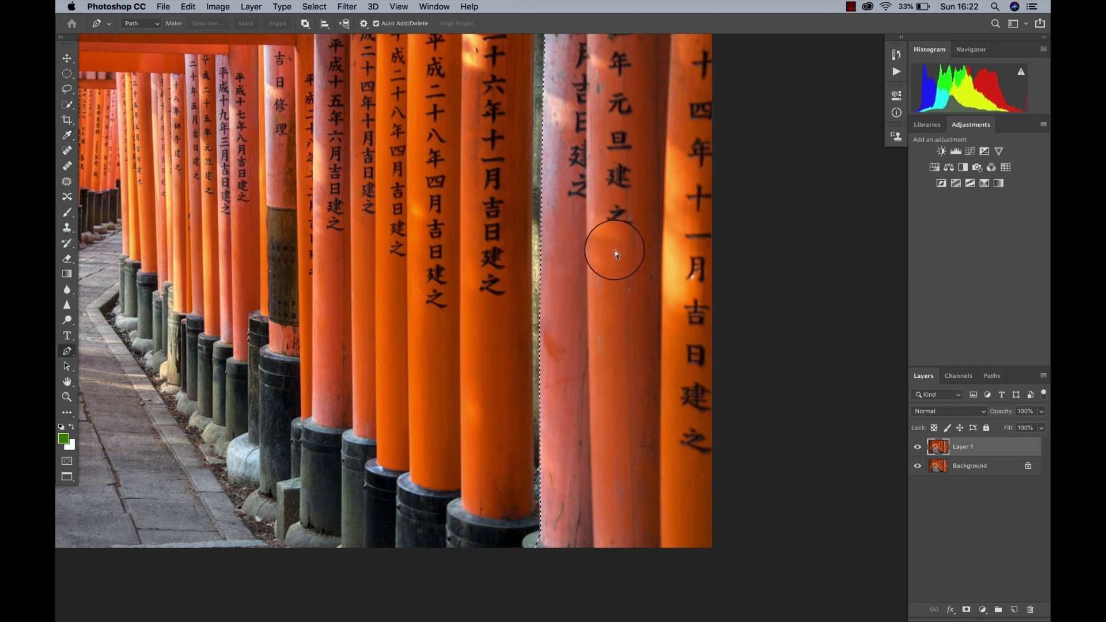
Copy the selected pillars onto Layer 2 and slide them left over the gap
key("super+j")
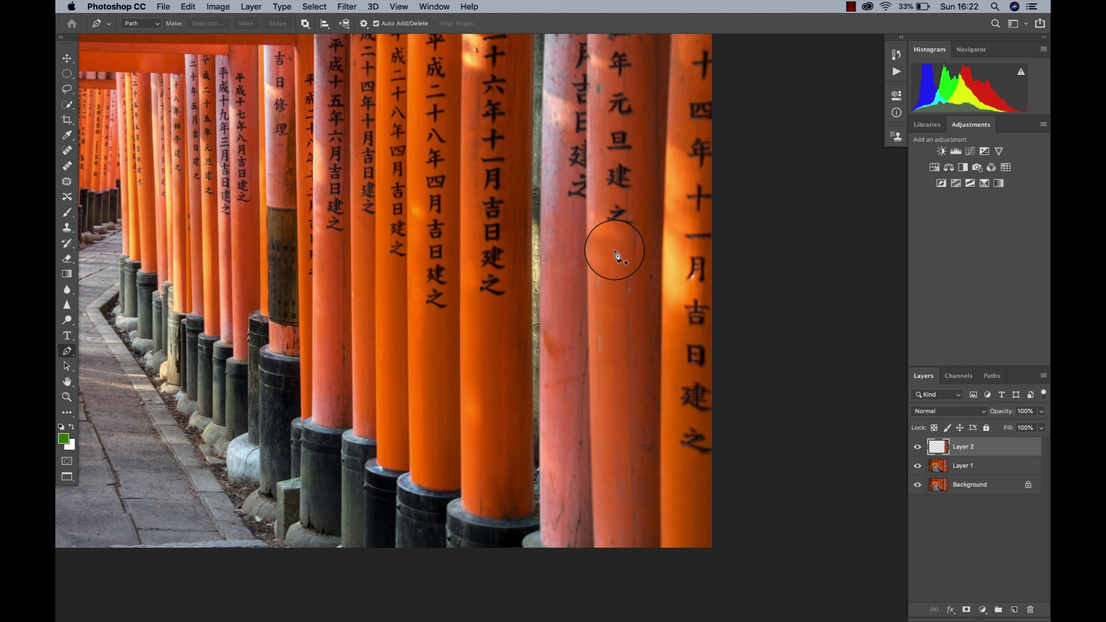
key("v")
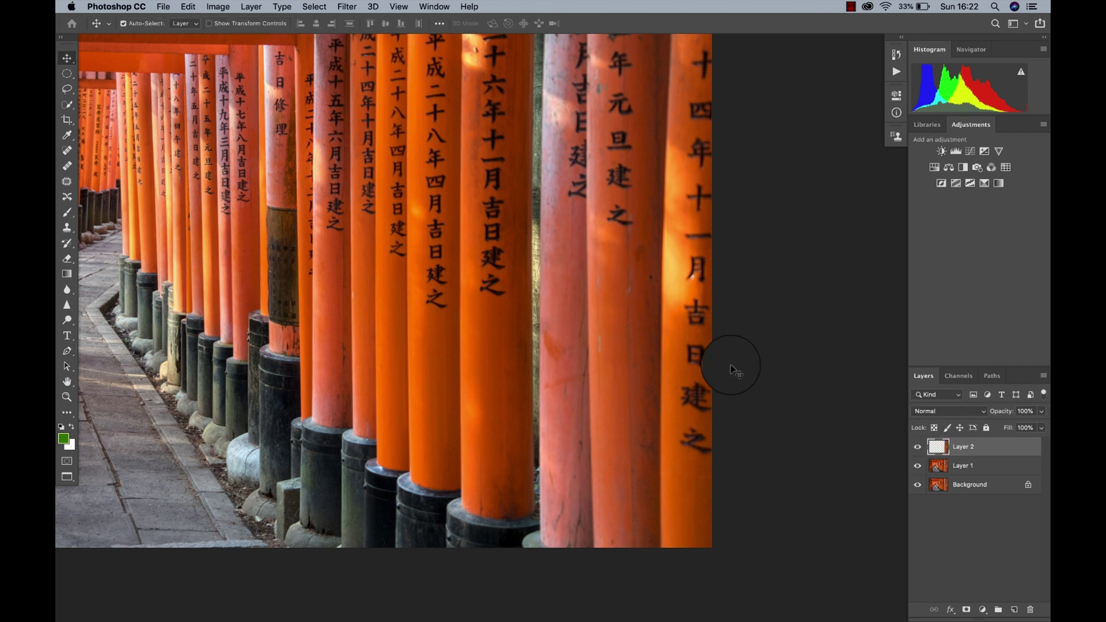
left_click_drag(662, 338, 584, 301)
Undo the slide and put the copied pillars into Warp transform, zoomed in
key("super+z")
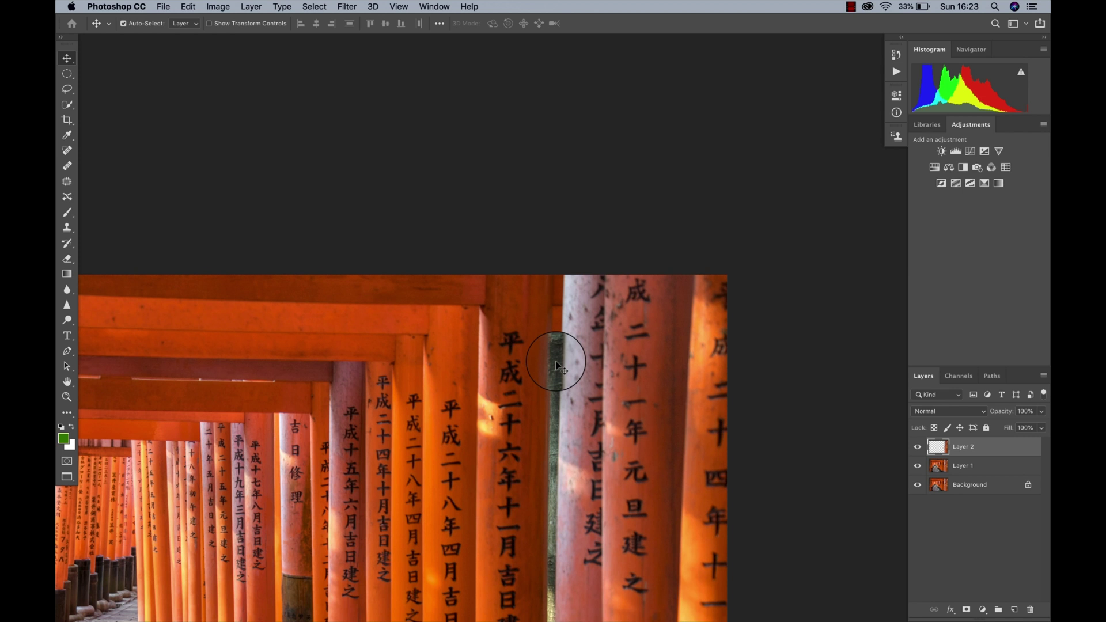
key("super+t")
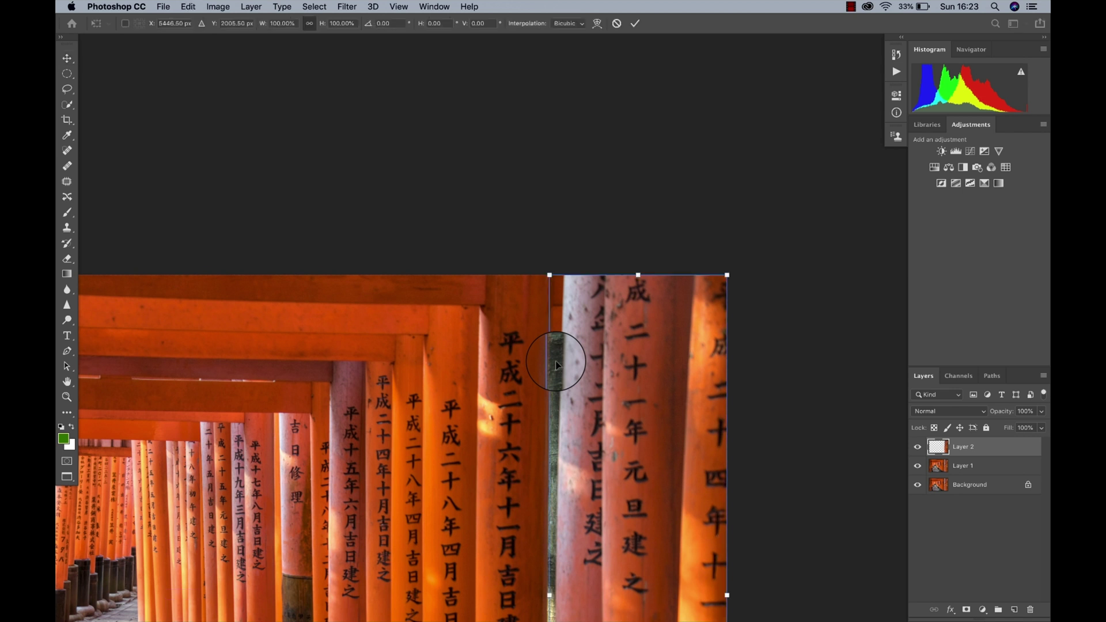
scroll(559, 360, "down", 3)
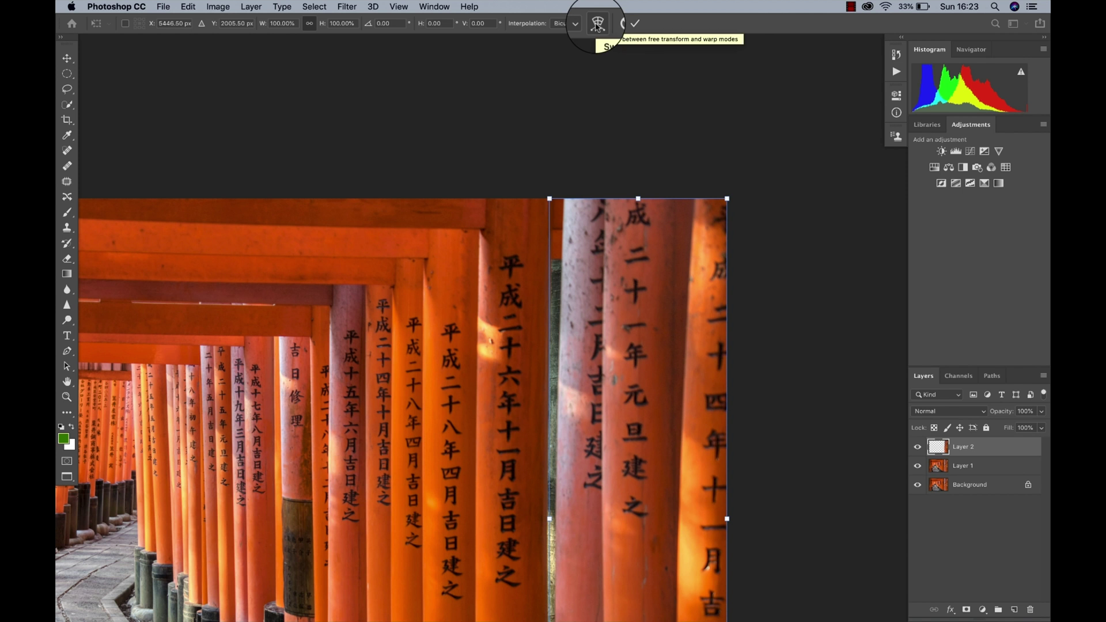
left_click(597, 24)
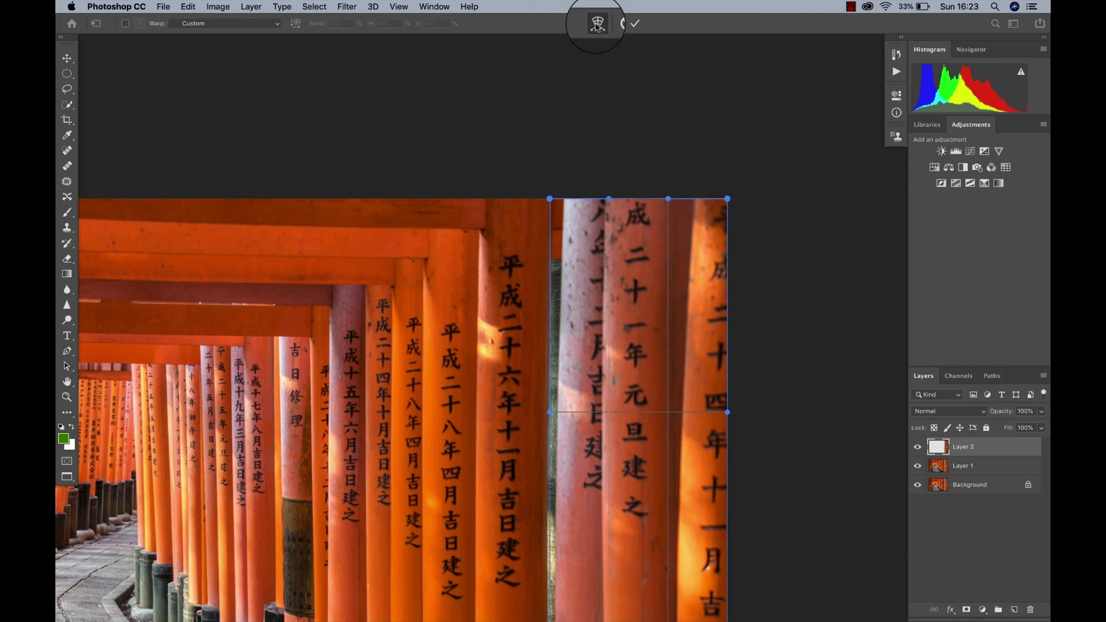
key("super+plus")
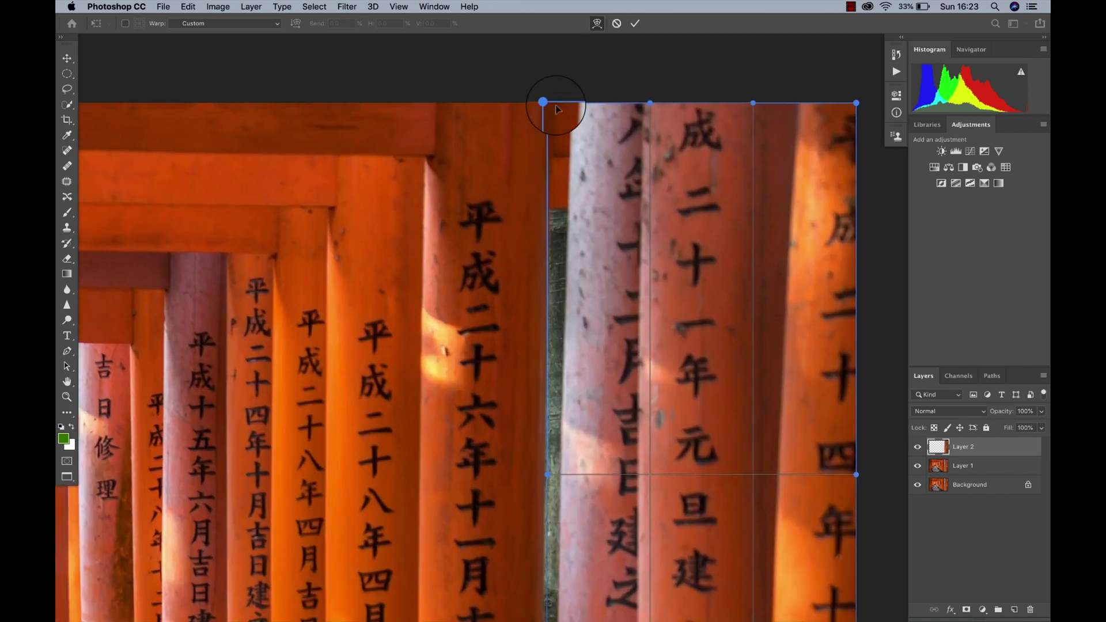
Drag the warp's left-side handles leftward to stretch the pale pillar over the gap
left_click_drag(547, 104, 522, 102)
scroll(562, 363, "down", 5)
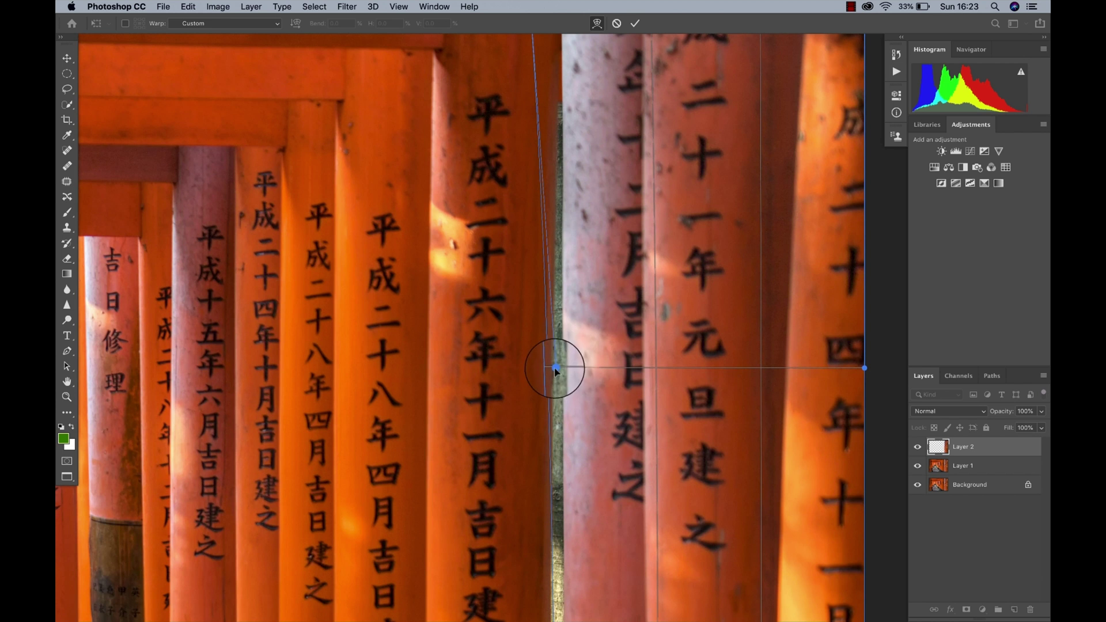
left_click_drag(561, 370, 531, 370)
scroll(533, 371, "down", 6)
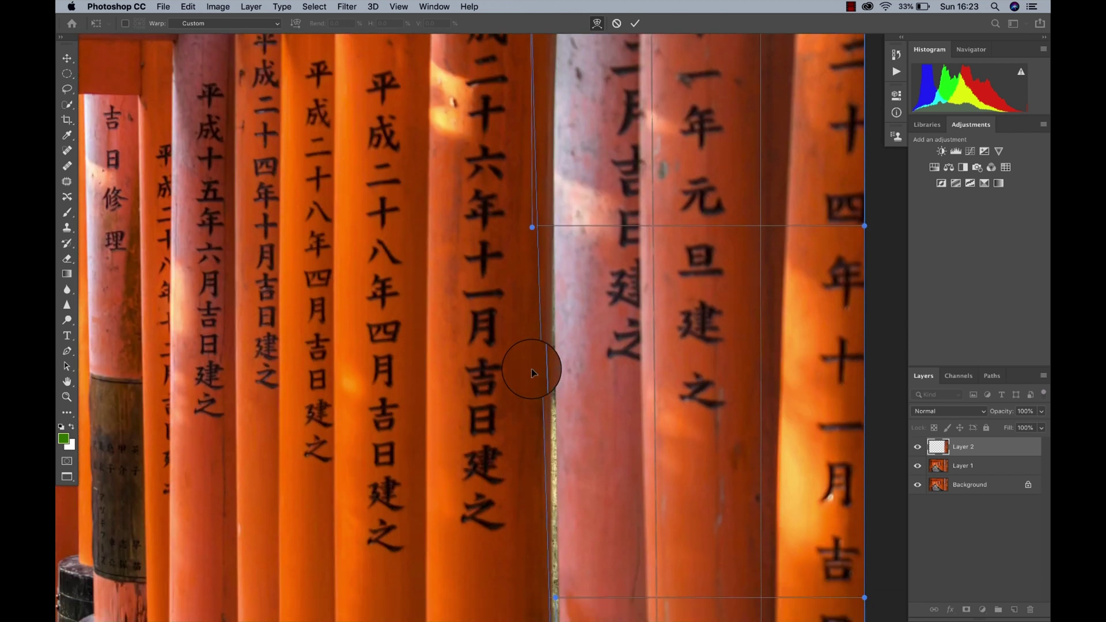
left_click_drag(560, 552, 555, 557)
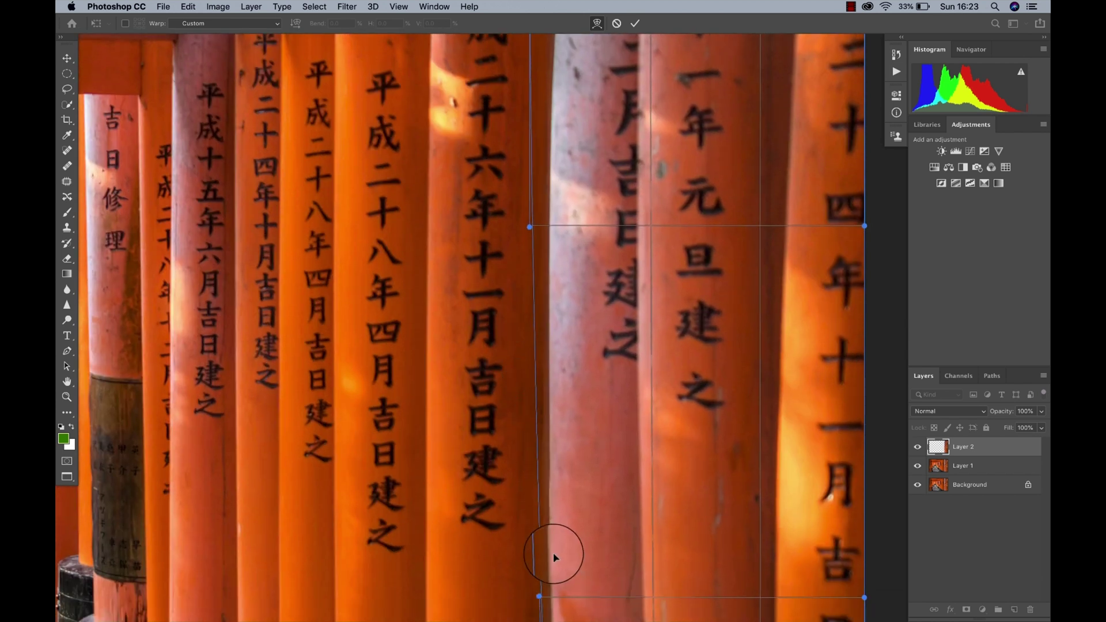
scroll(555, 555, "down", 12)
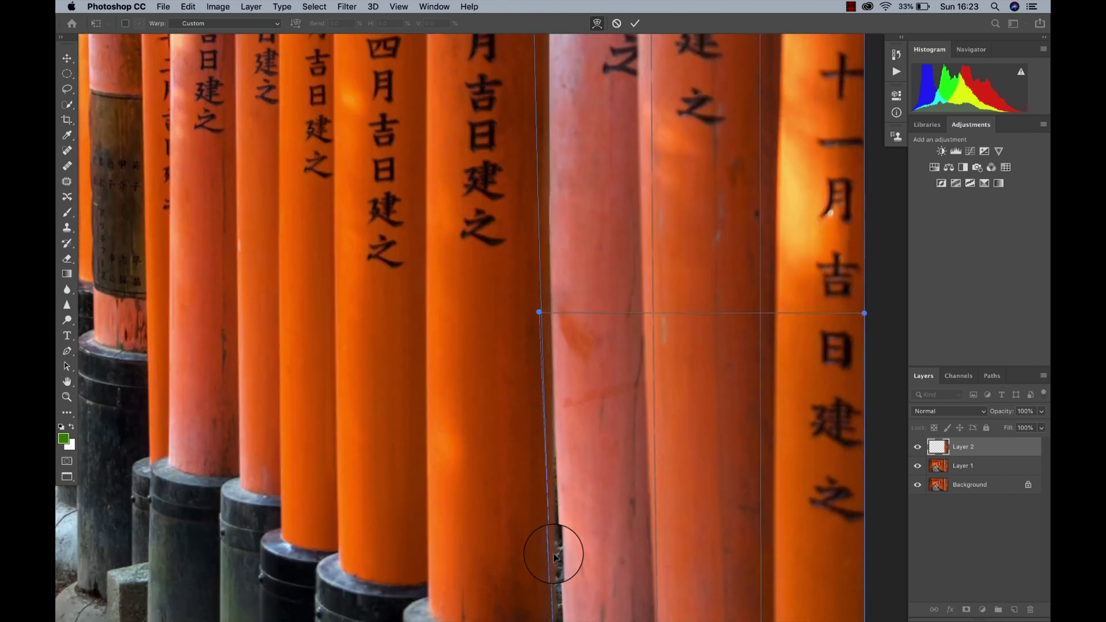
left_click_drag(592, 530, 584, 529)
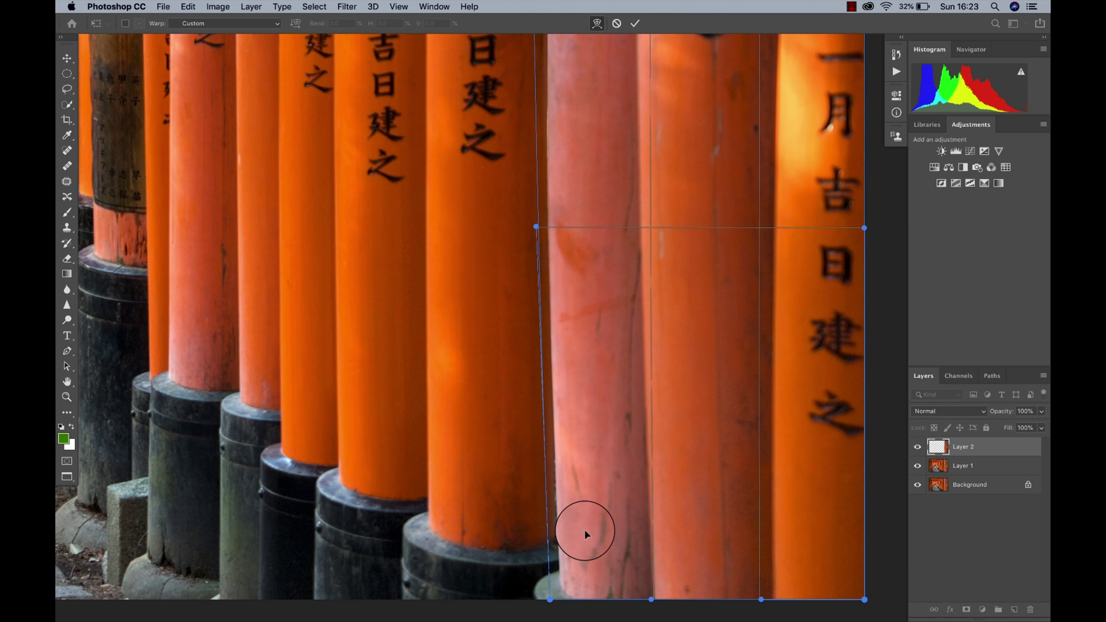
scroll(601, 371, "down", 5)
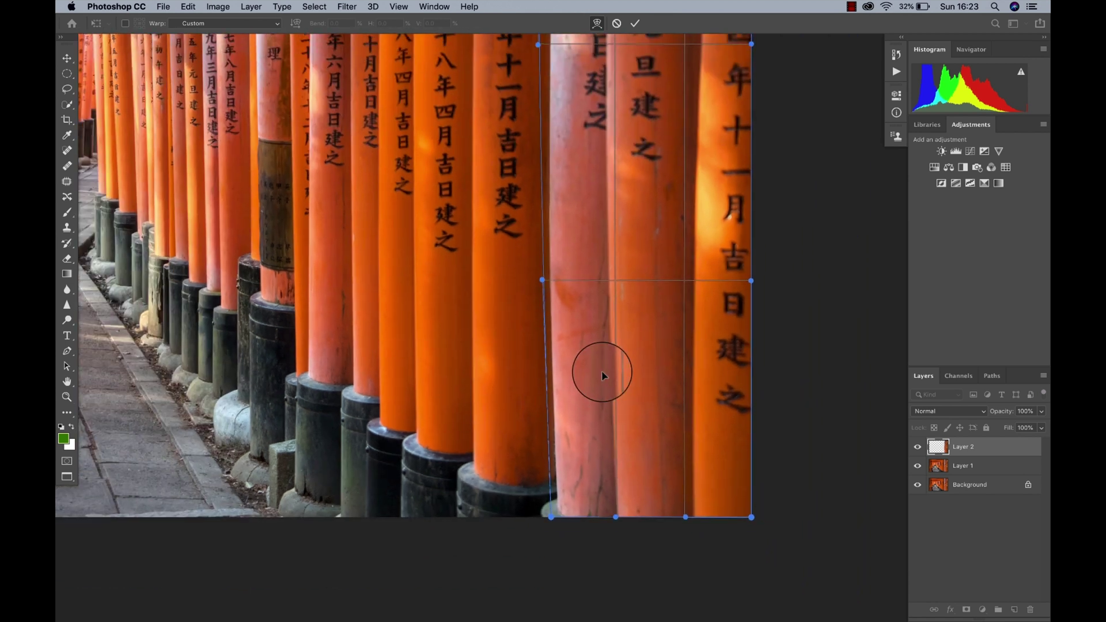
scroll(601, 371, "down", 3)
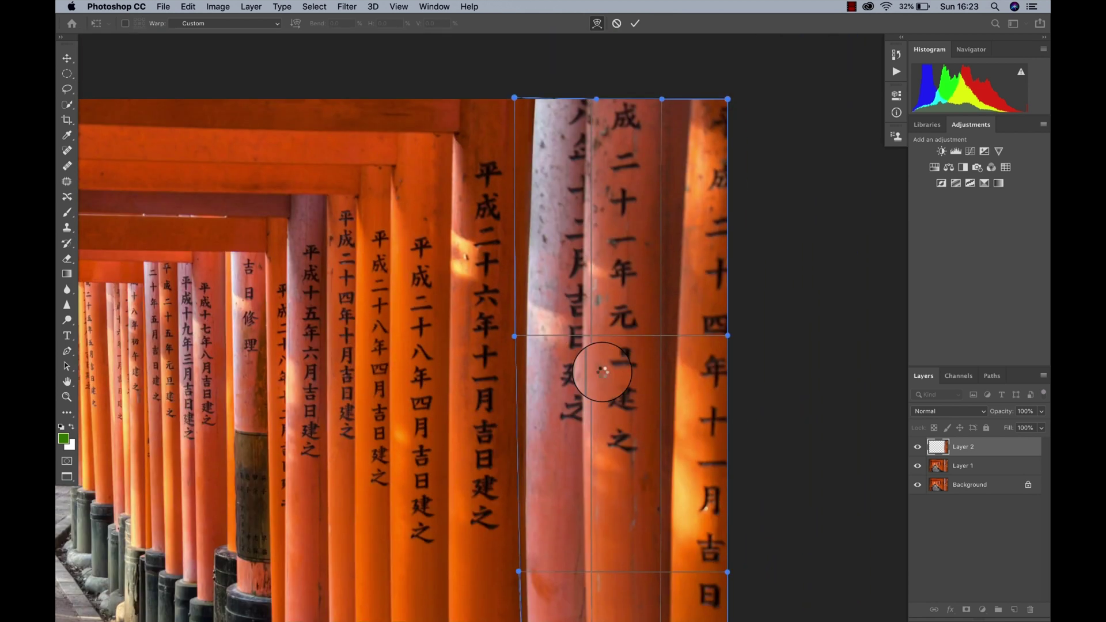
Commit the Layer 2 warp and zoom in to check the pillar seam
key("Return")
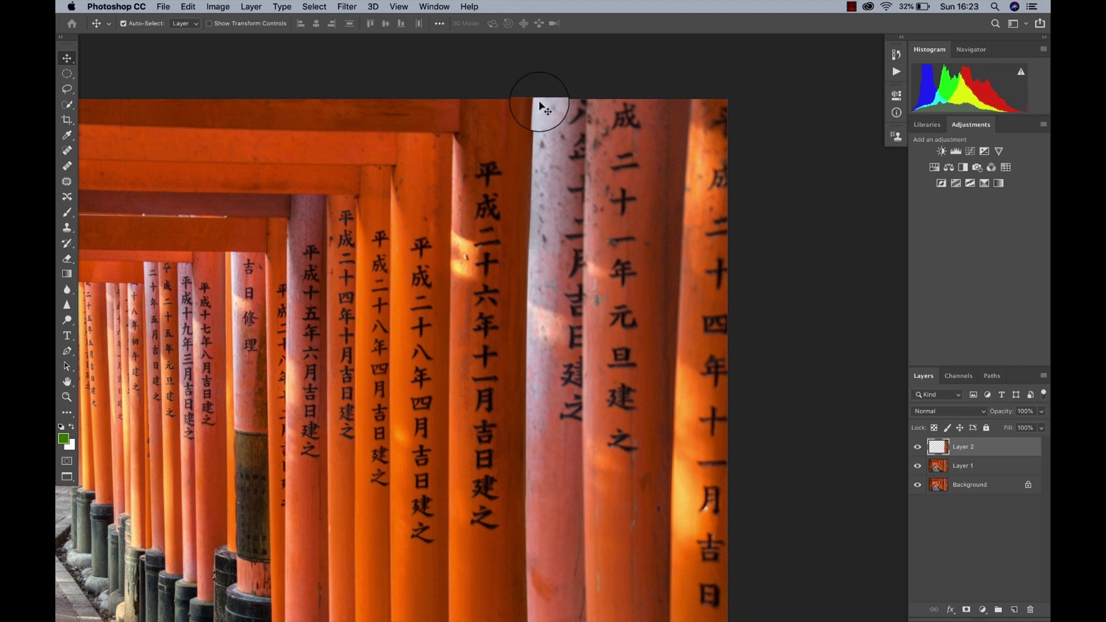
key("super+plus")
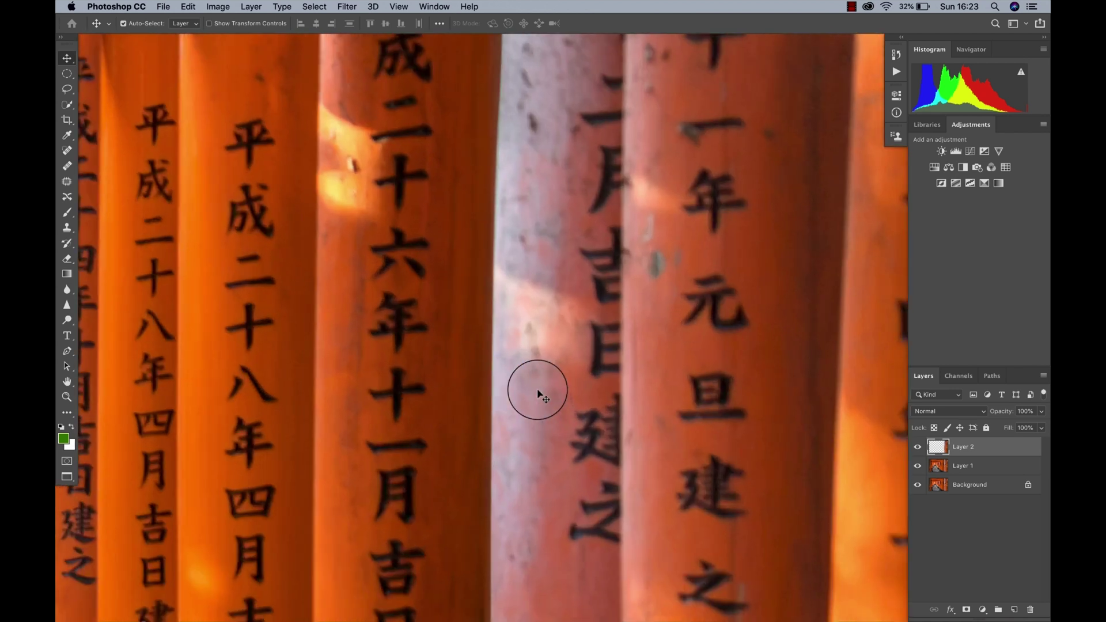
scroll(537, 392, "down", 6)
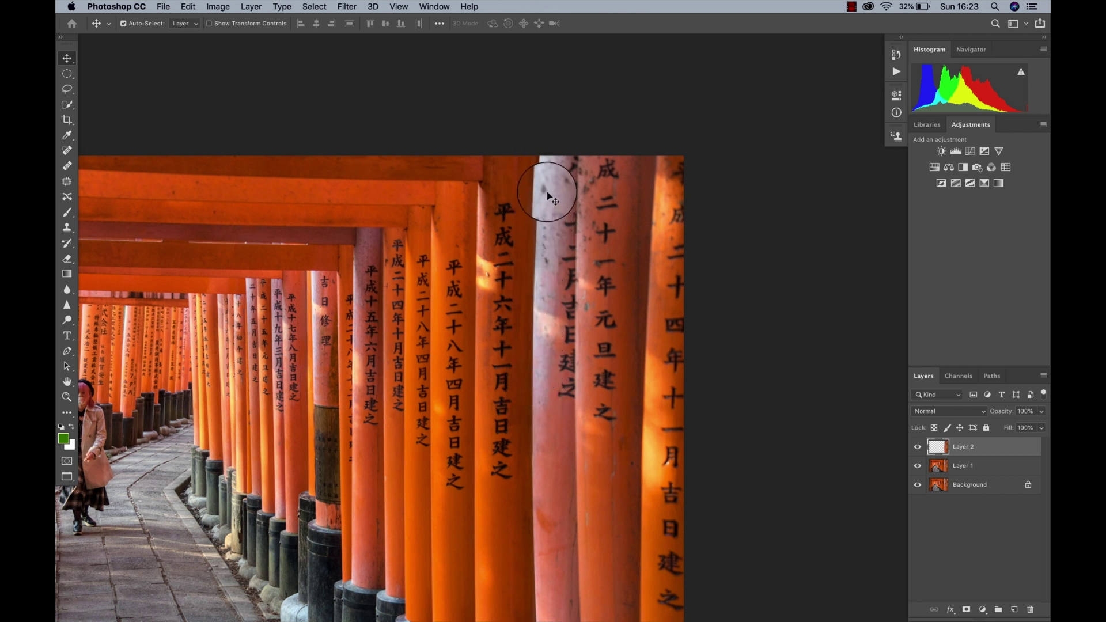
Add a Curves 1 adjustment with the midtones pulled down to darken the photo
left_click_drag(548, 327, 550, 337)
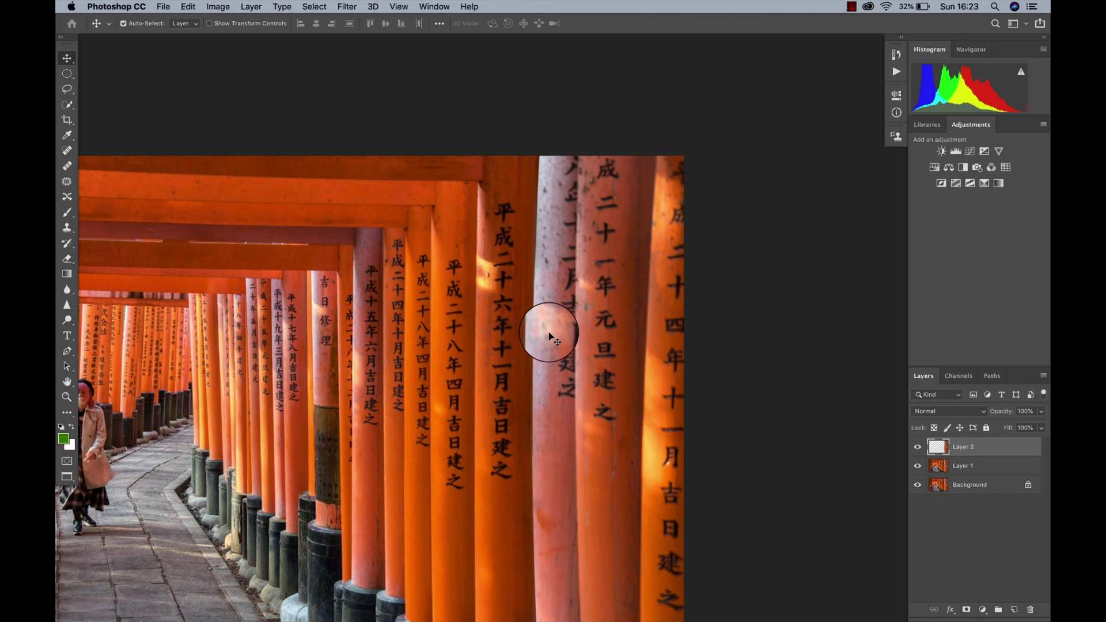
left_click(969, 151)
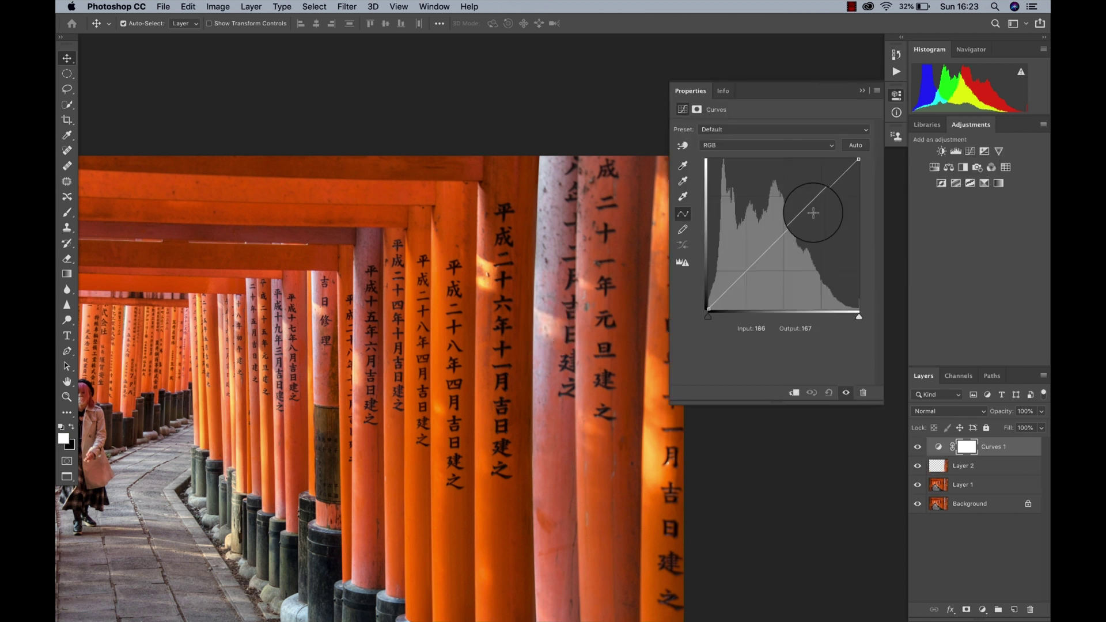
left_click_drag(791, 223, 804, 241)
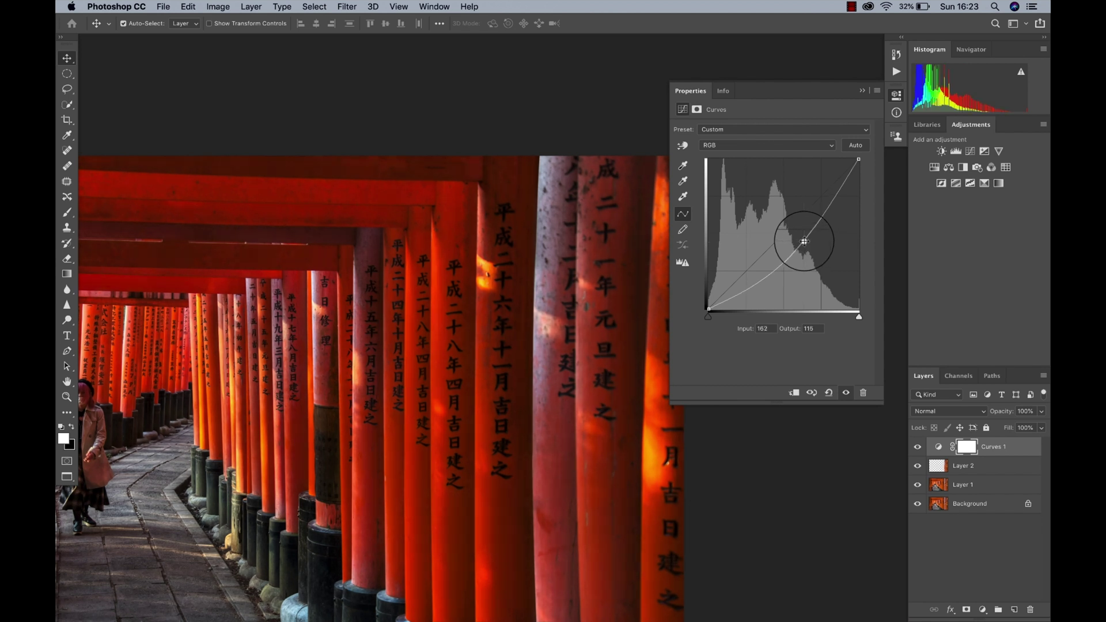
left_click(862, 91)
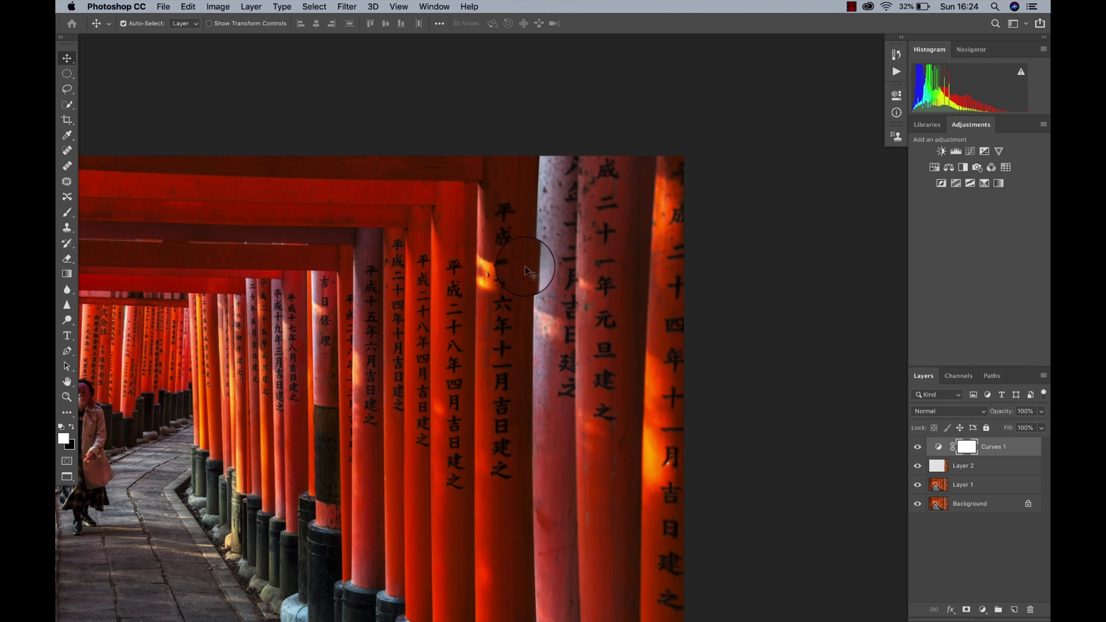
Invert the Curves 1 mask to black, set a 382-px brush, and fit the photo
key("super")
key("super+i")
key("b")
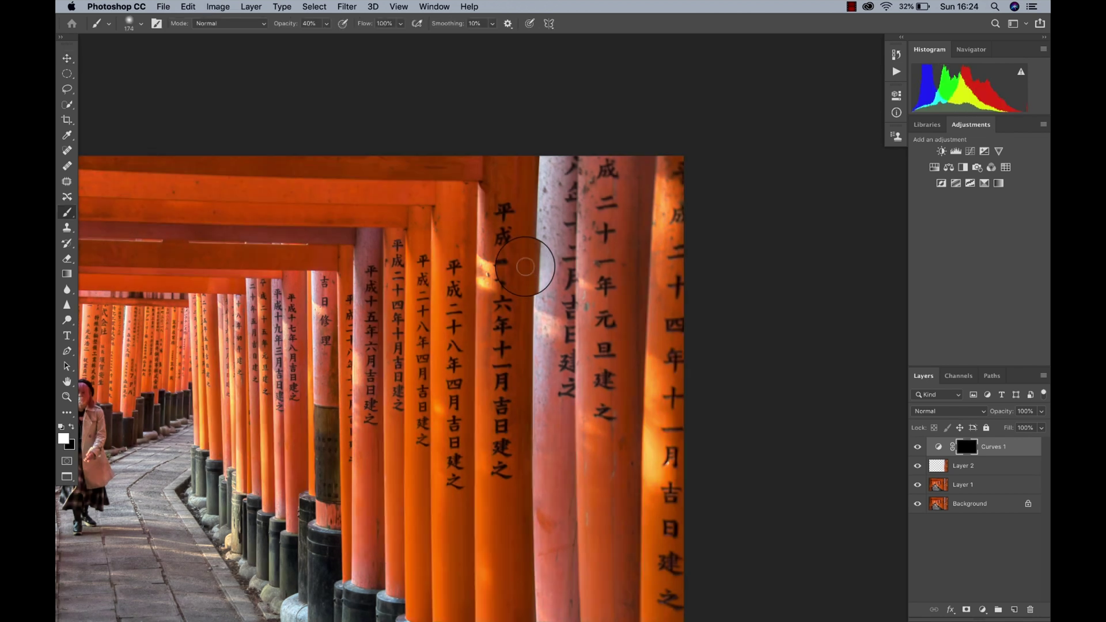
left_click_drag(525, 267, 538, 253)
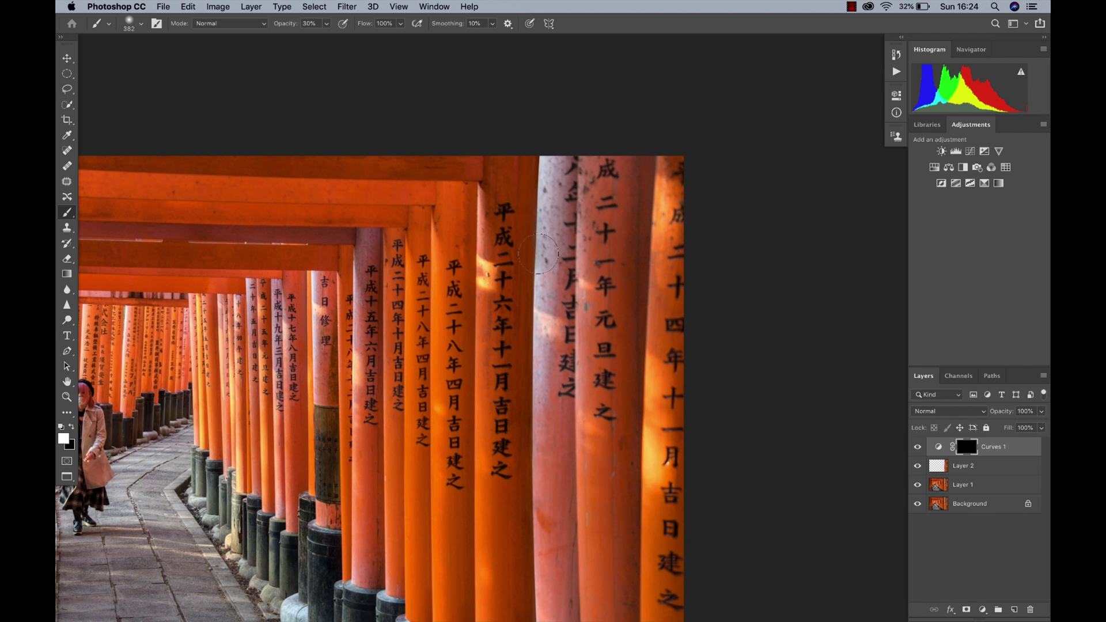
key("super+0")
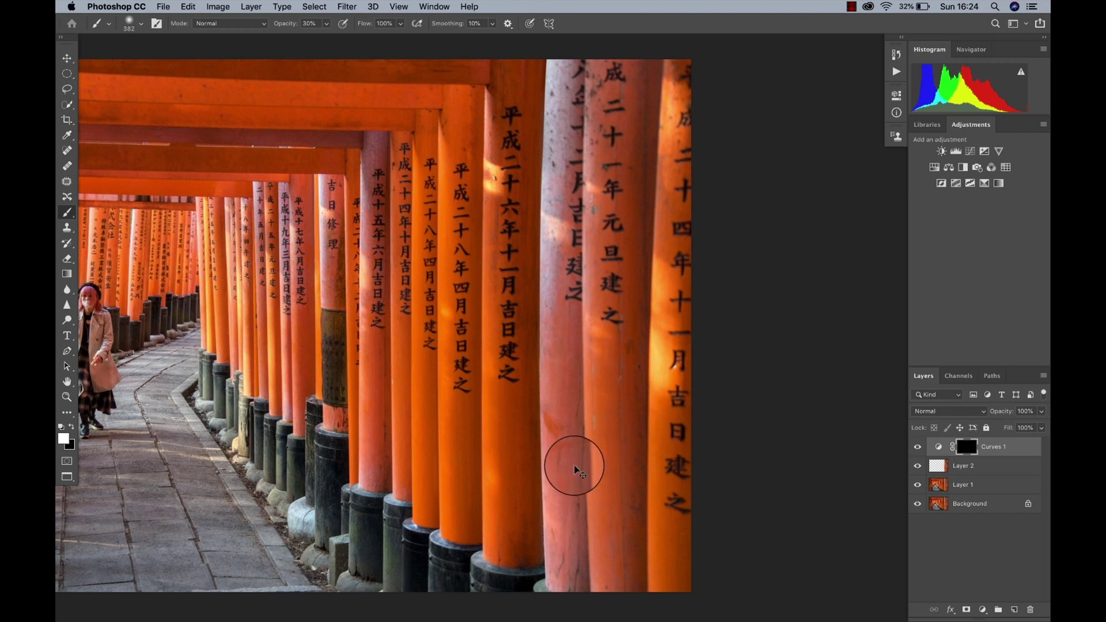
Clip the Curves adjustment to Layer 2, trial-paint the right pillars, then undo the strokes
key("super+alt+g")
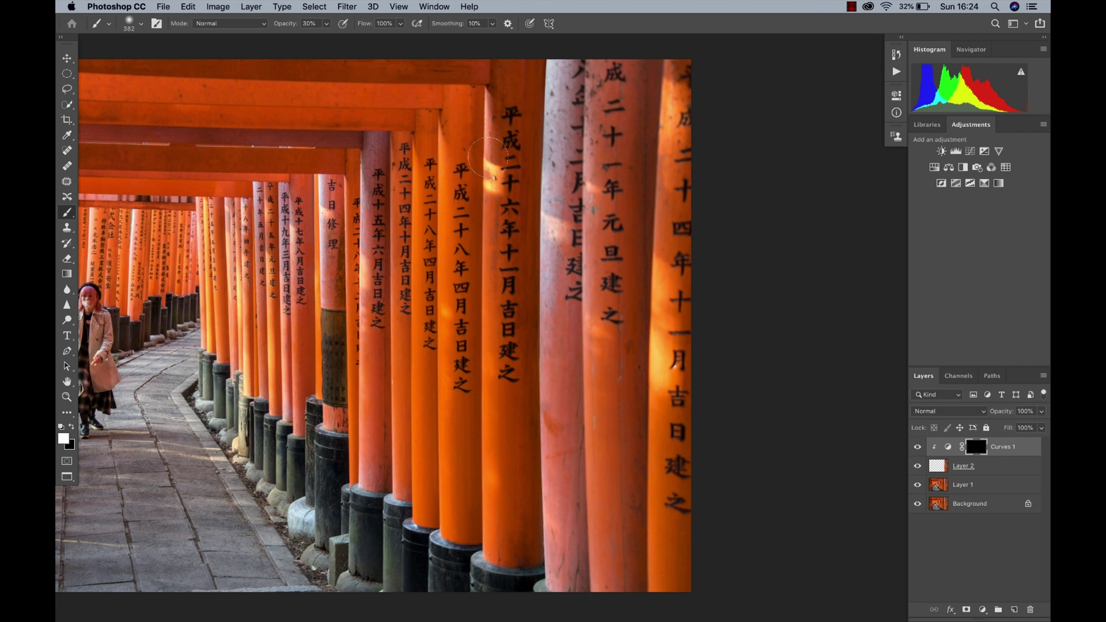
mouse_move(639, 296)
left_mouse_down()
mouse_move(668, 253)
mouse_move(663, 218)
mouse_move(576, 322)
mouse_move(681, 354)
mouse_move(789, 345)
mouse_move(767, 395)
mouse_move(625, 420)
mouse_move(679, 449)
mouse_move(639, 230)
mouse_move(645, 196)
mouse_move(524, 464)
mouse_move(674, 496)
mouse_move(562, 509)
left_mouse_up()
key("0")
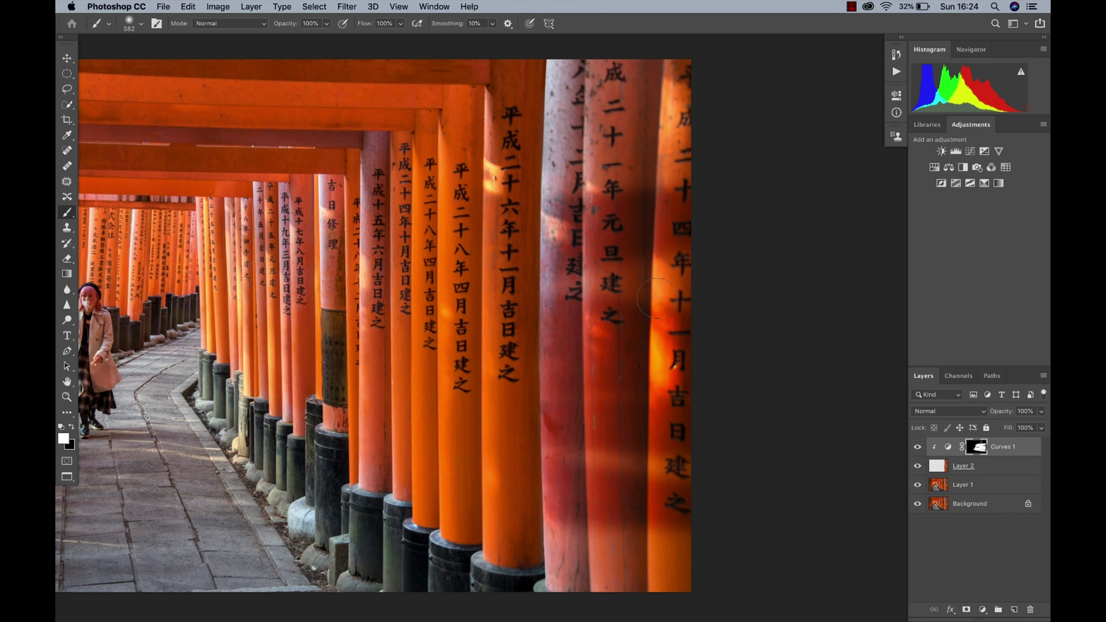
key("super+BackSpace")
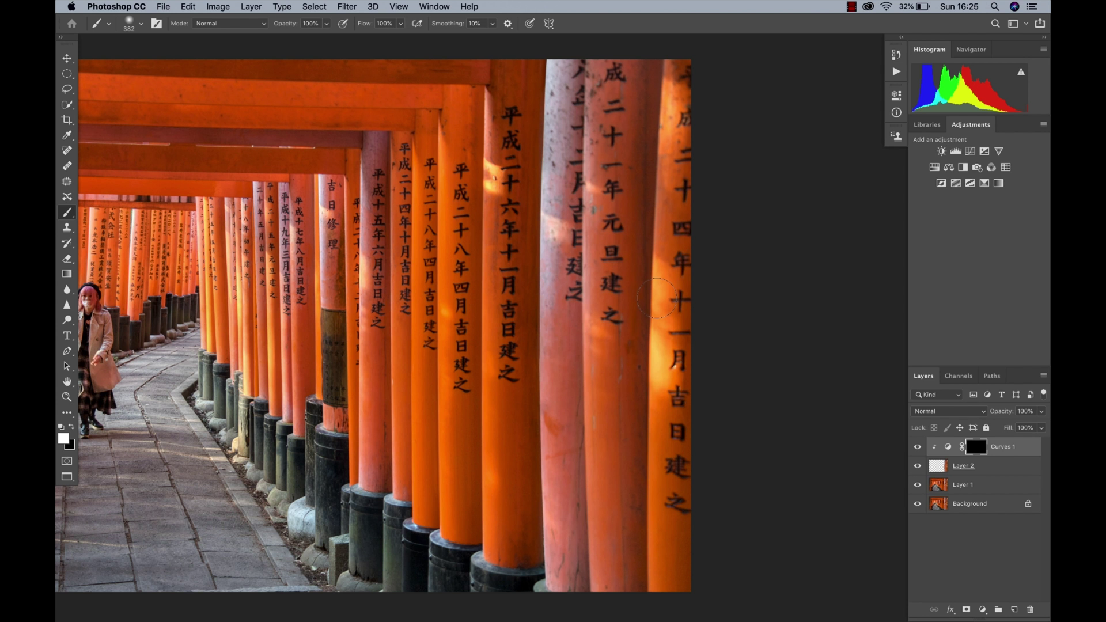
Paint the darkening down the pale pillar at 20% opacity with a 777-px brush, then resize it to 396
scroll(656, 298, "up", 5)
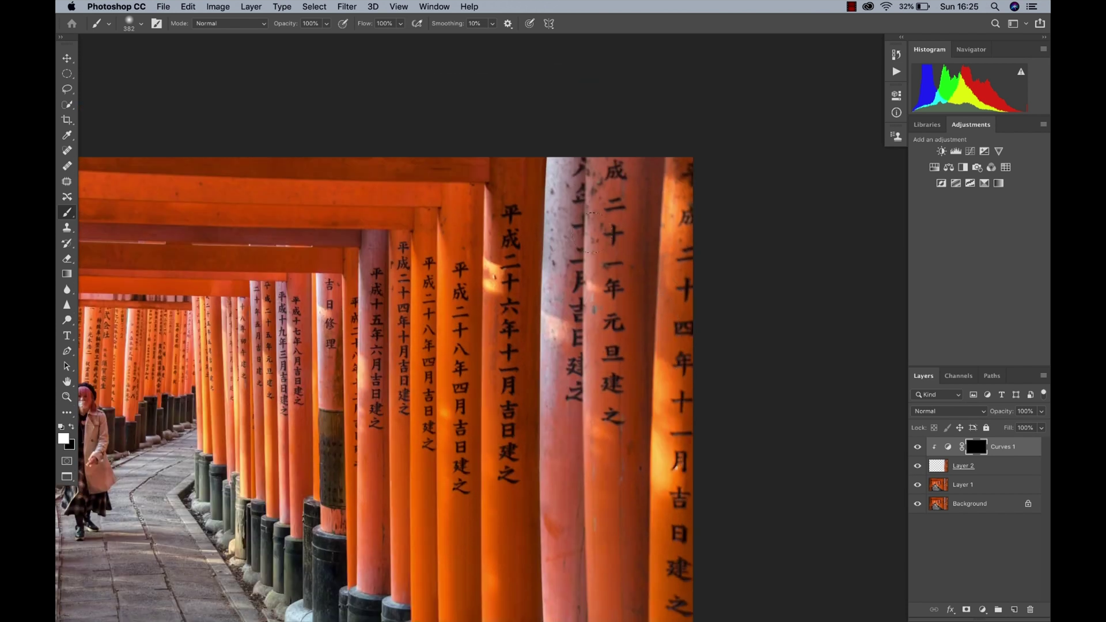
key("2")
scroll(541, 152, "up", 1)
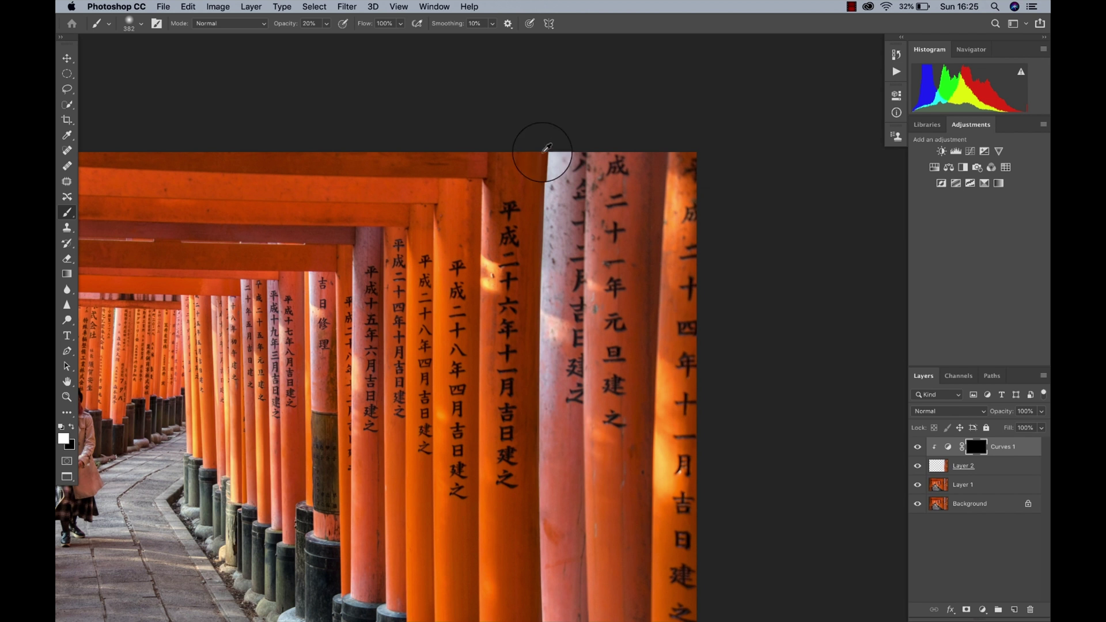
mouse_move(542, 152)
left_mouse_down()
mouse_move(596, 157)
mouse_move(524, 432)
left_mouse_up()
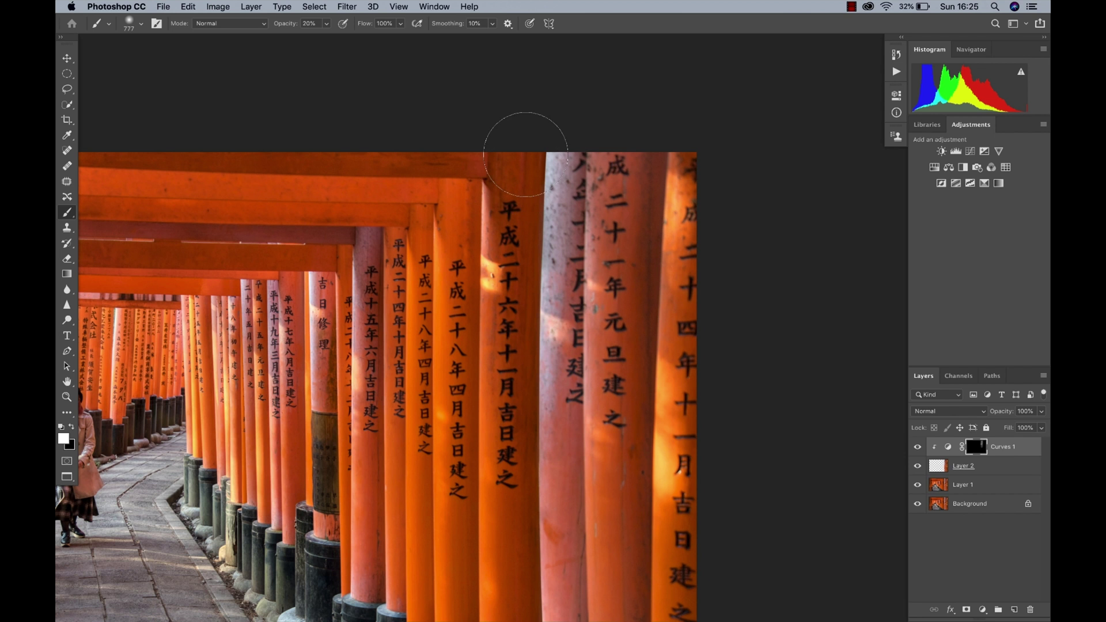
mouse_move(530, 143)
left_mouse_down()
mouse_move(518, 461)
mouse_move(542, 581)
left_mouse_up()
scroll(542, 581, "down", 5)
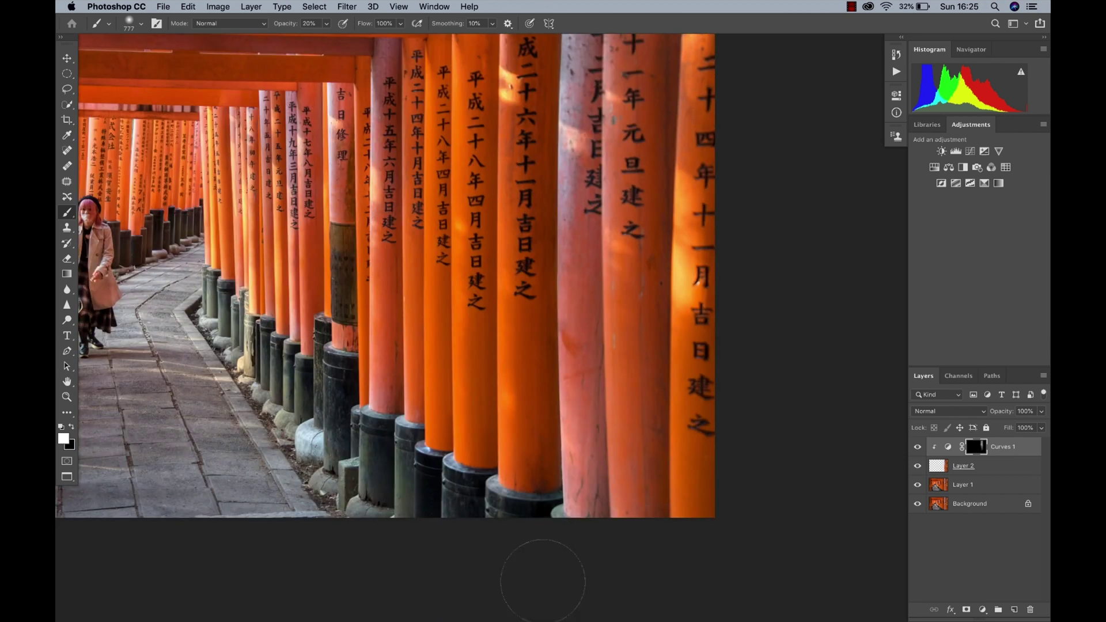
left_click_drag(519, 371, 495, 372)
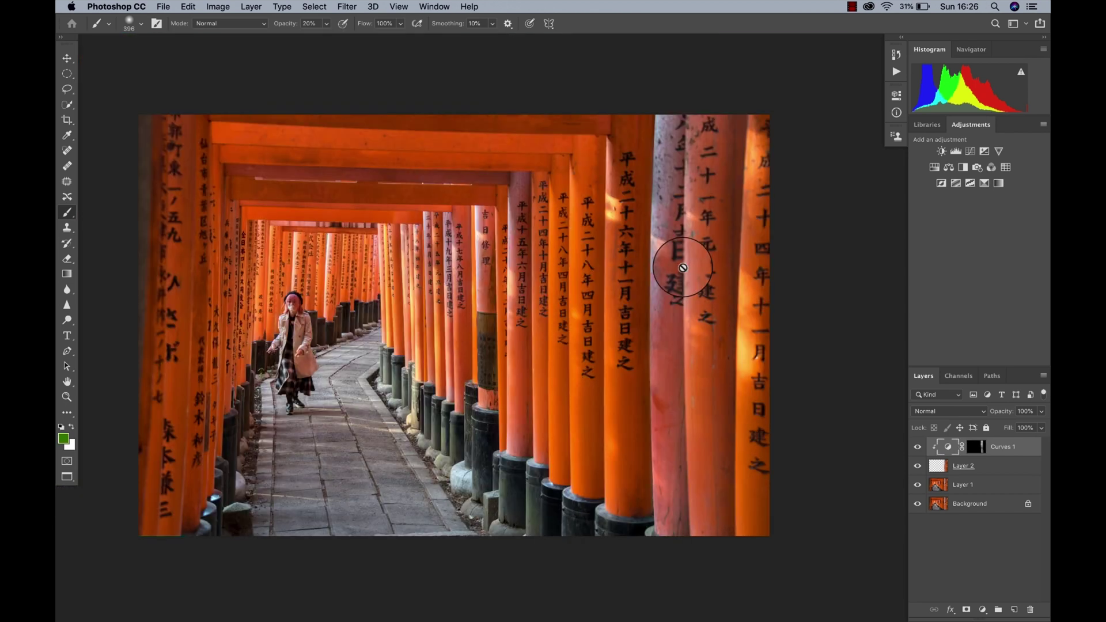
left_click(978, 448)
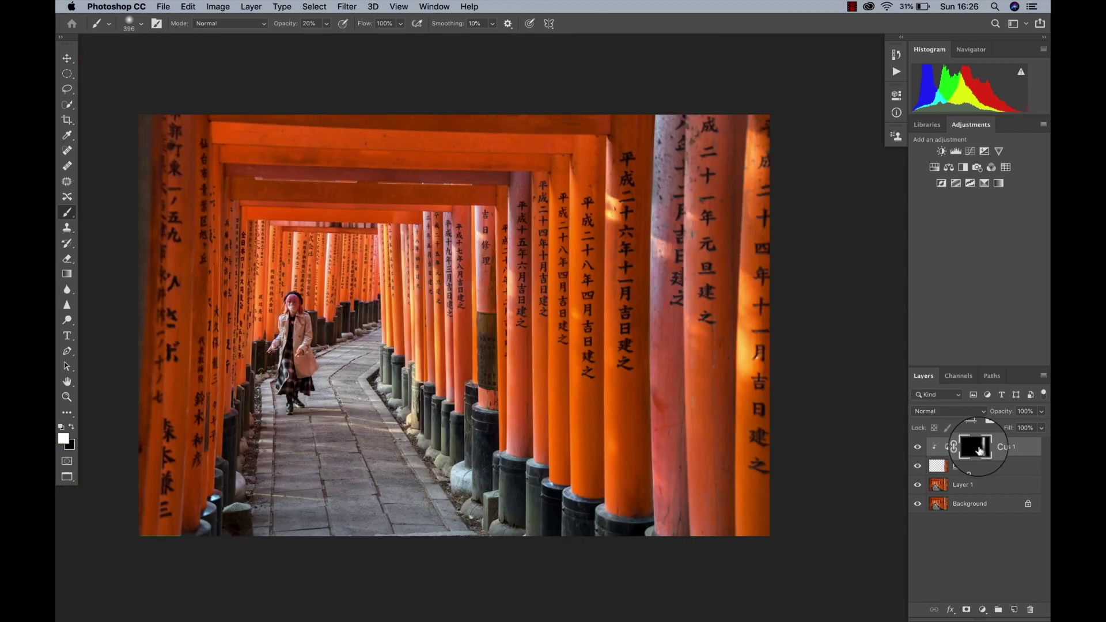
scroll(782, 424, "up", 5)
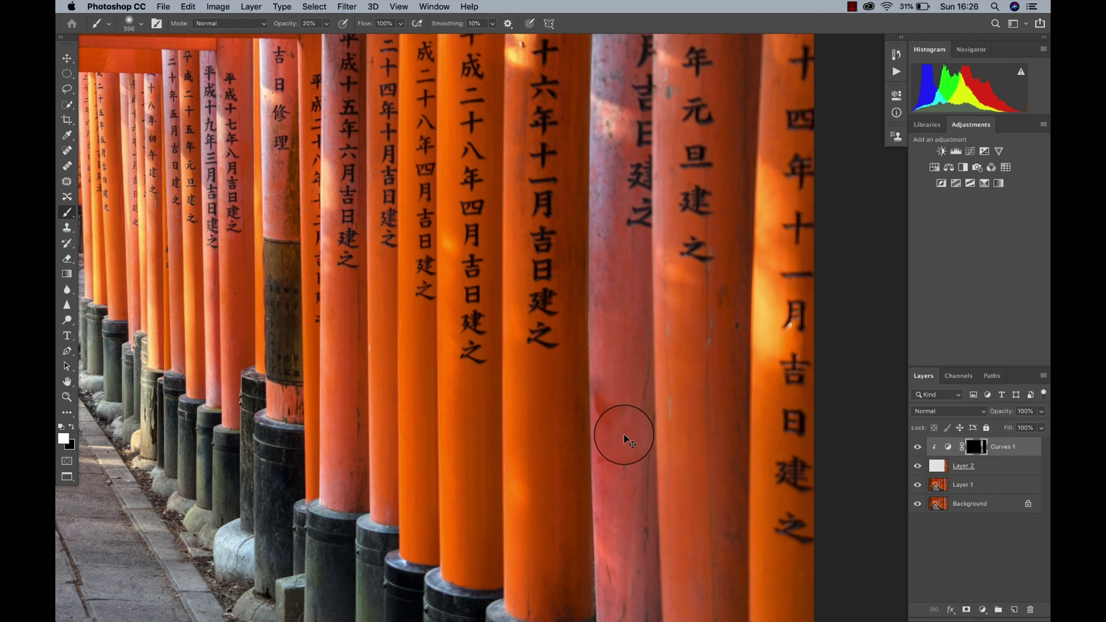
Create a new empty Layer 3 in Color blend mode
key("super+alt+shift+n")
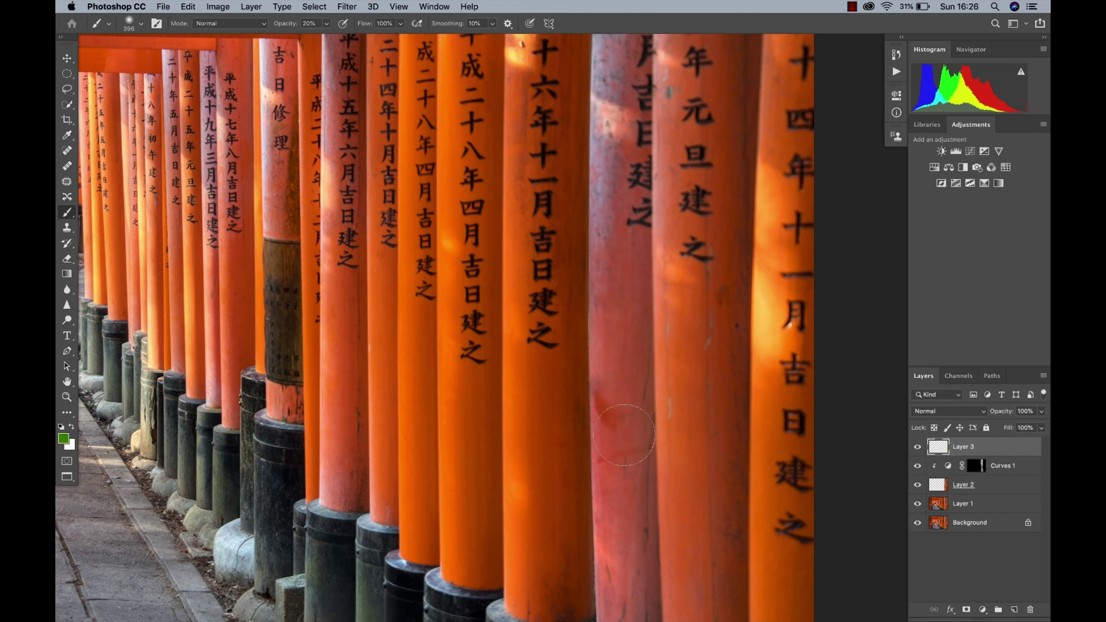
left_click(953, 418)
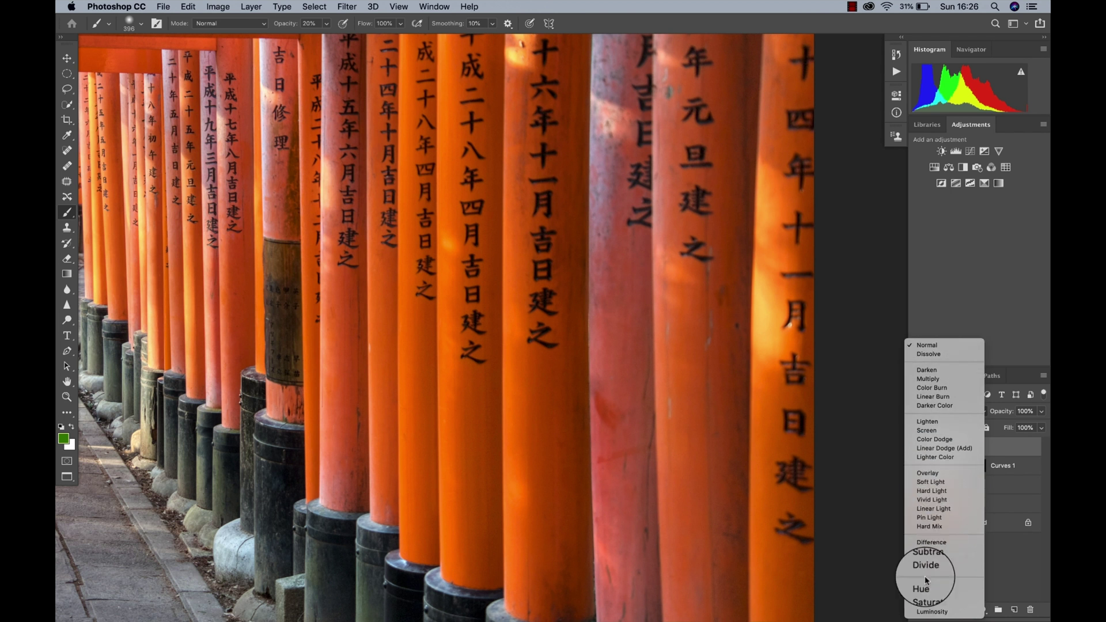
key("Escape")
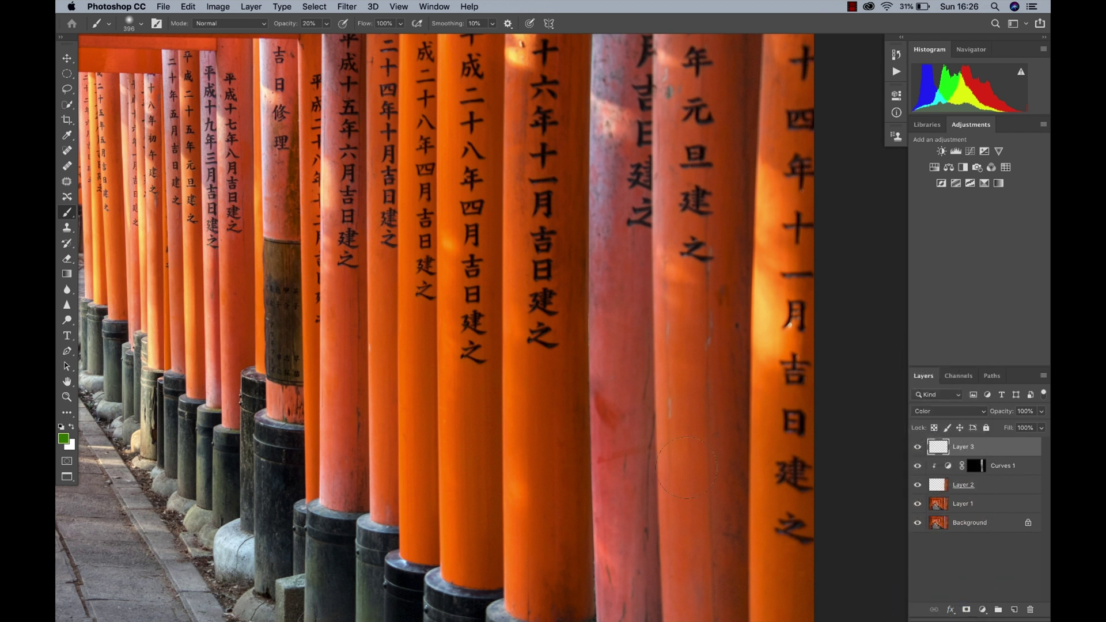
Sample the pillars' orange as the paint colour at 10% opacity and review the whole photo
left_click(681, 441, "alt")
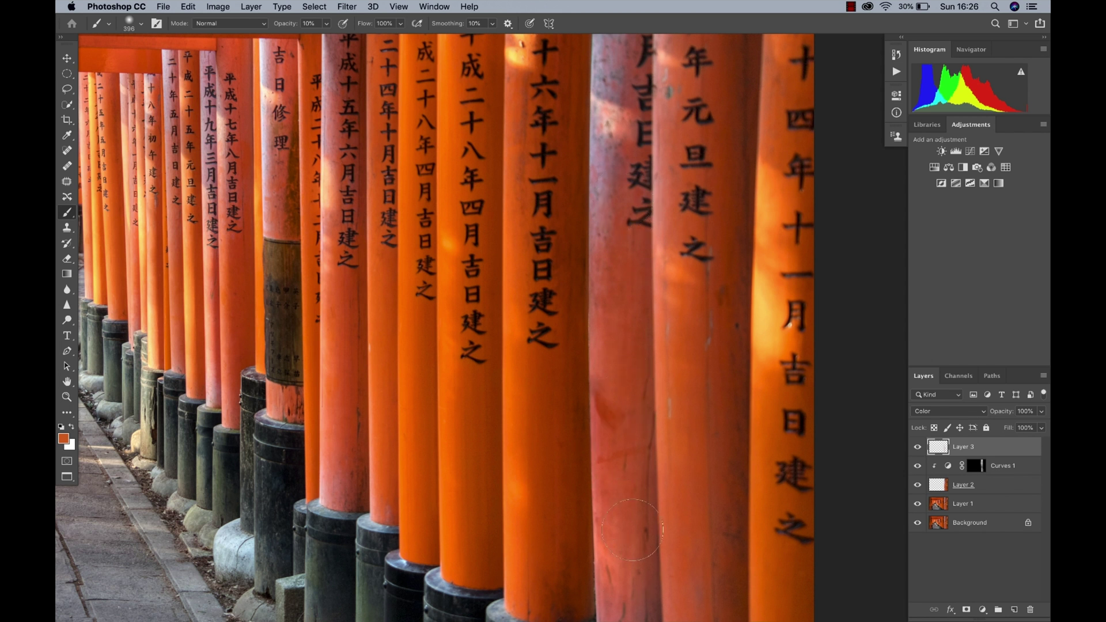
scroll(612, 489, "down", 4)
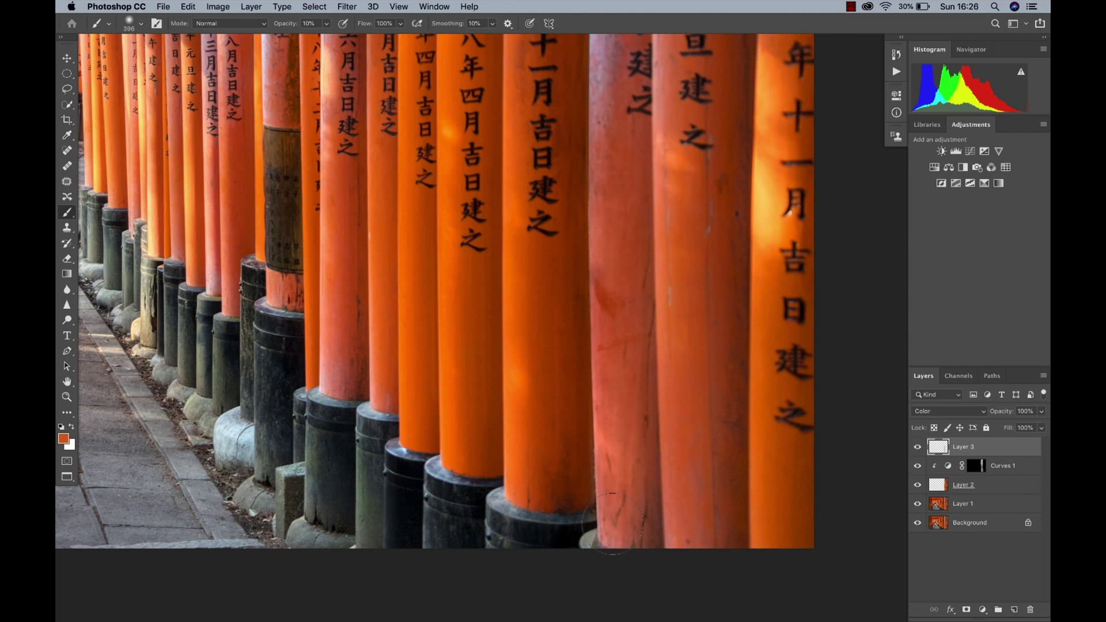
scroll(629, 398, "up", 15)
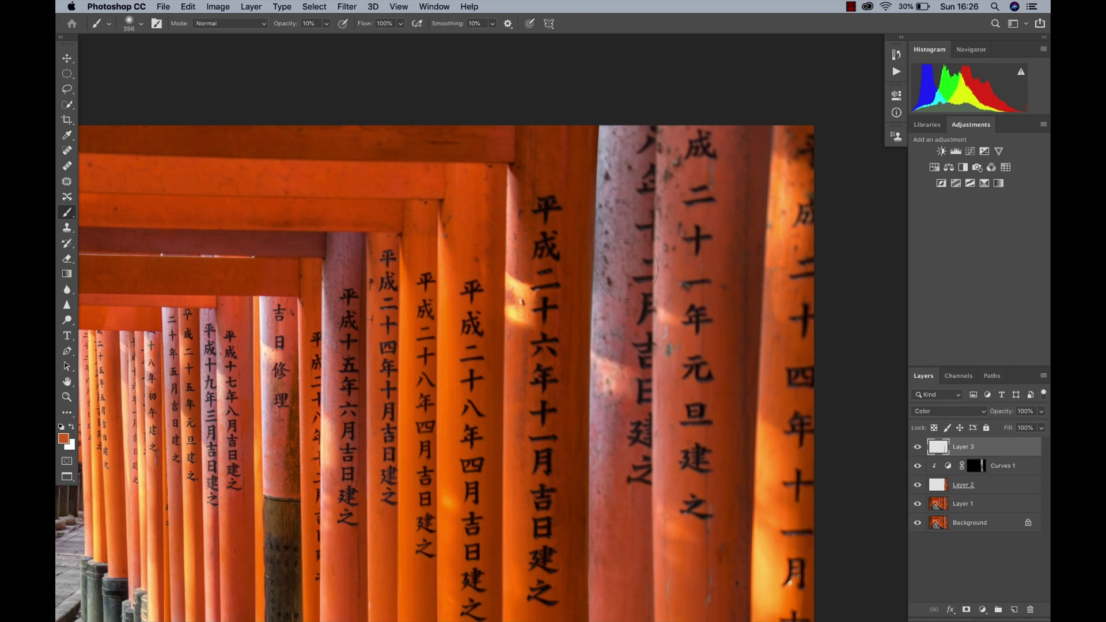
scroll(635, 97, "down", 5)
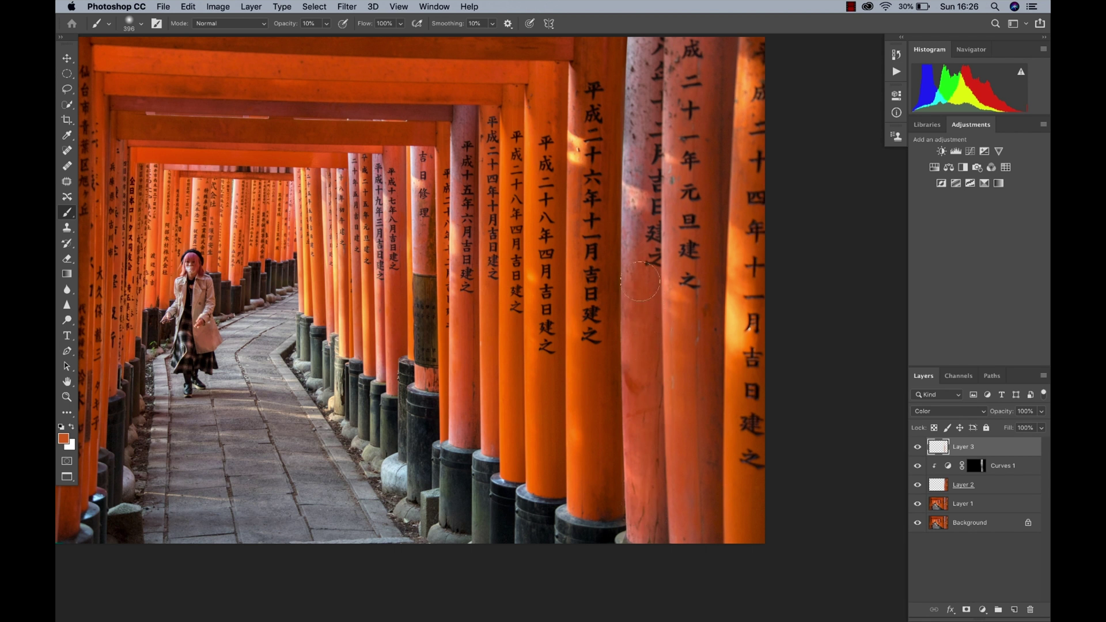
scroll(639, 281, "down", 4)
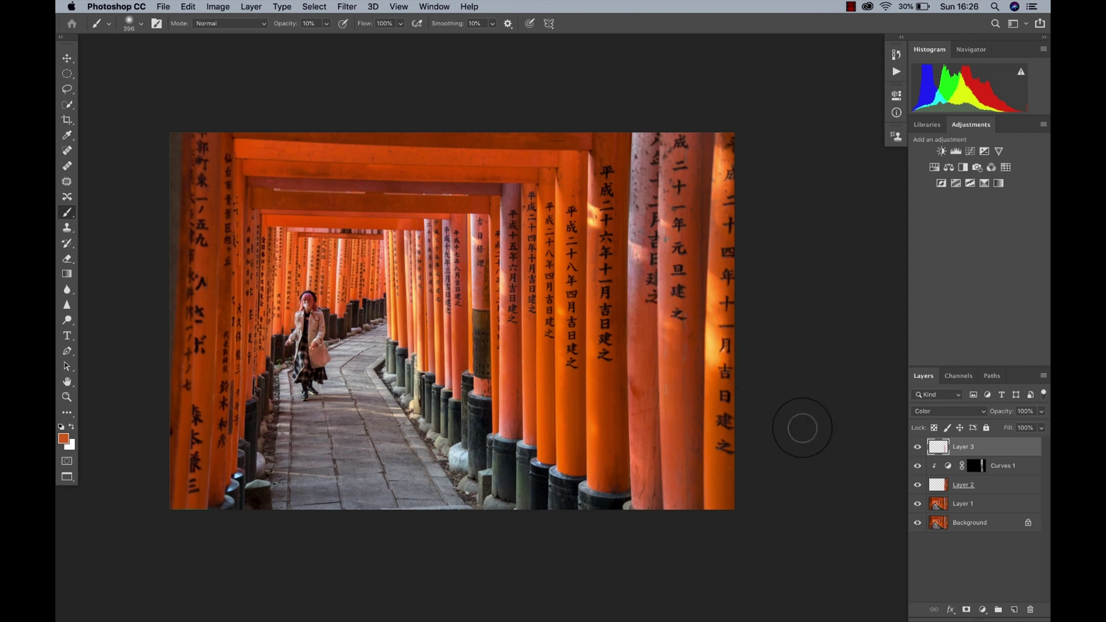
scroll(689, 123, "up", 5)
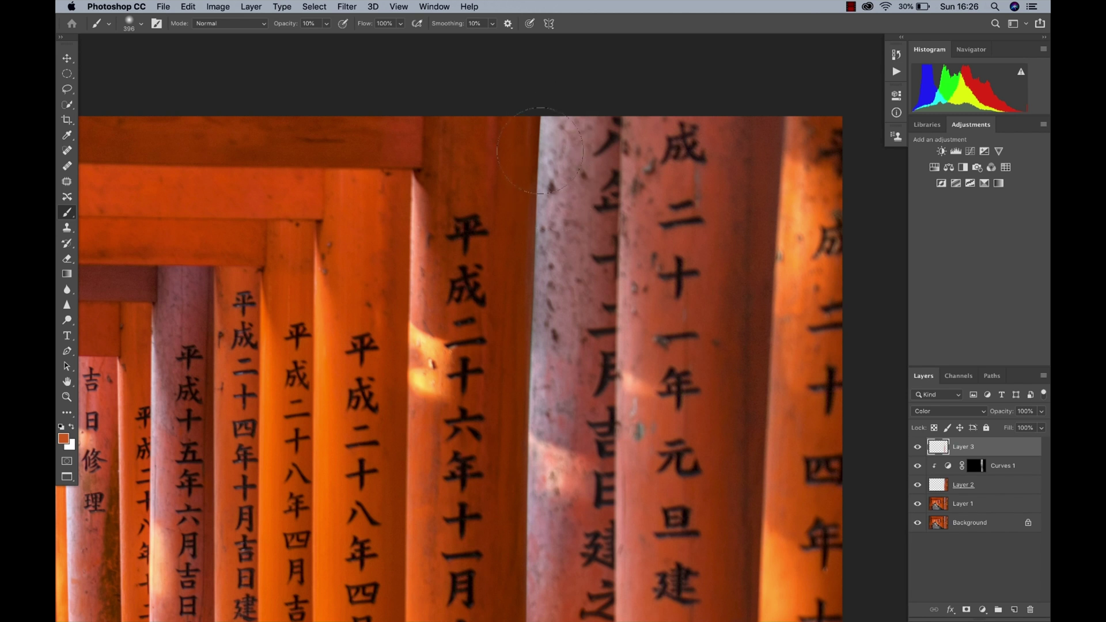
scroll(518, 176, "down", 3)
key("super+0")
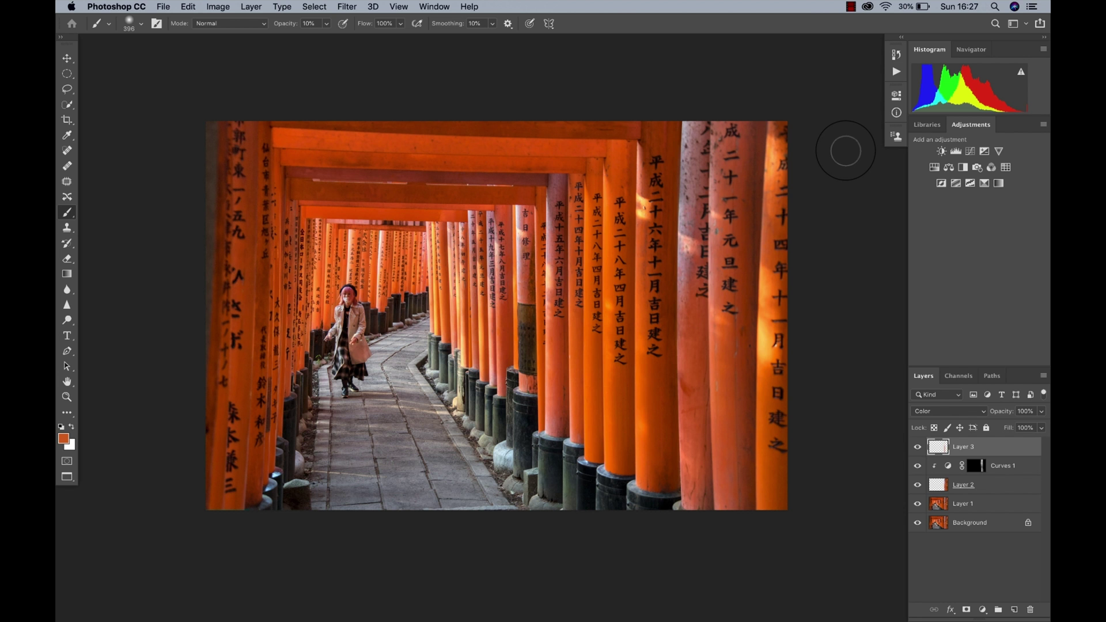
Add a Hue/Saturation adjustment on Reds with Hue -9 and Saturation +14
left_click(939, 168)
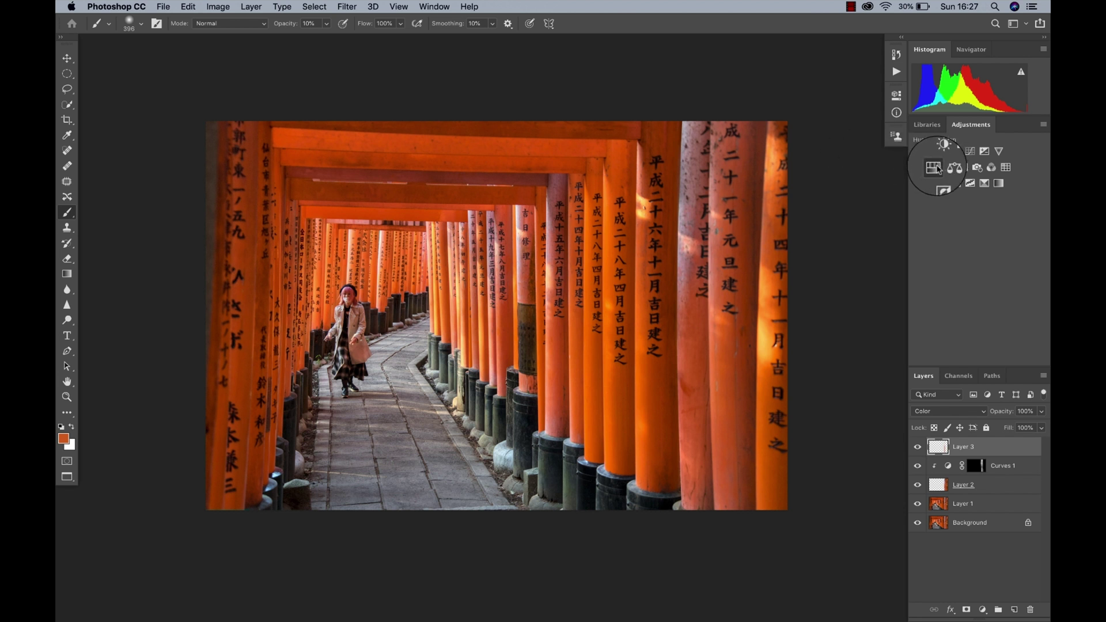
left_click(763, 146)
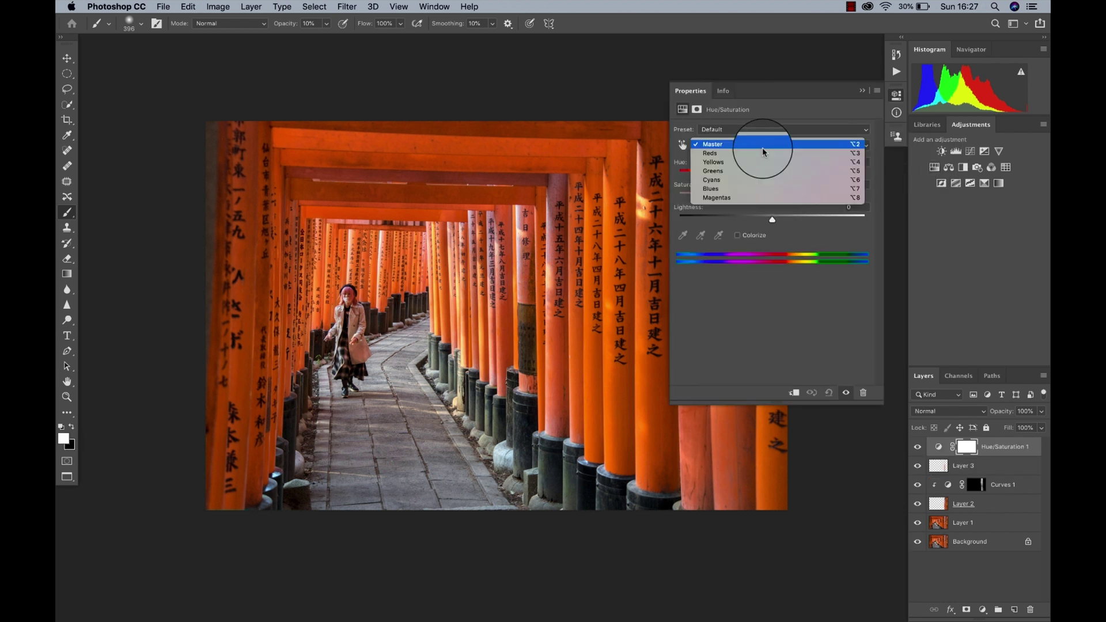
left_click(757, 153)
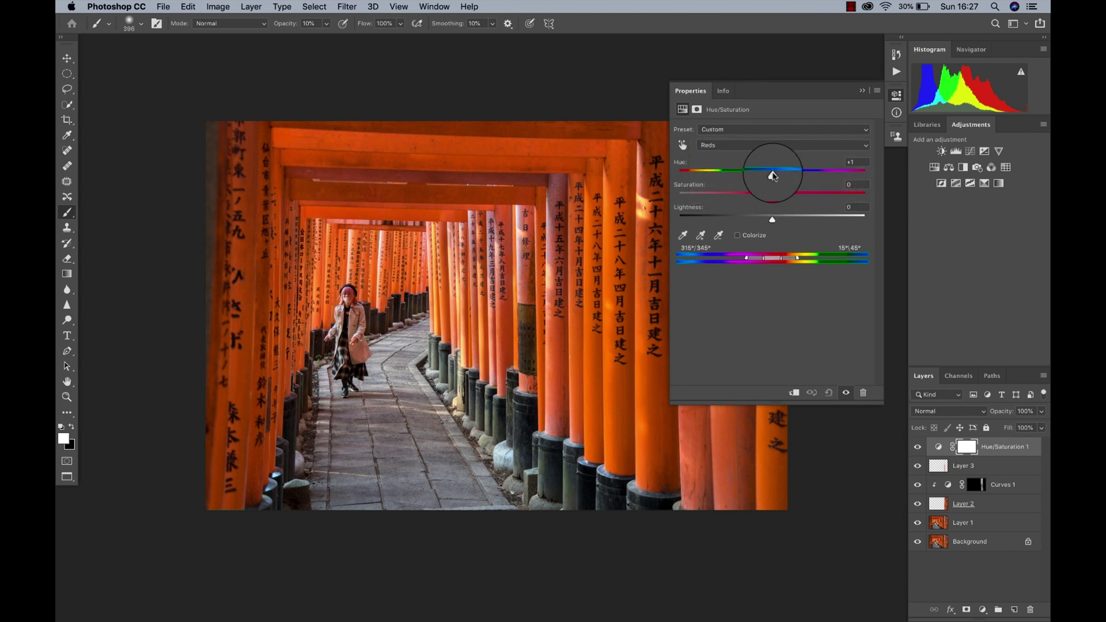
mouse_move(772, 168)
left_mouse_down()
mouse_move(710, 169)
mouse_move(860, 173)
mouse_move(698, 168)
mouse_move(901, 168)
mouse_move(763, 176)
left_mouse_up()
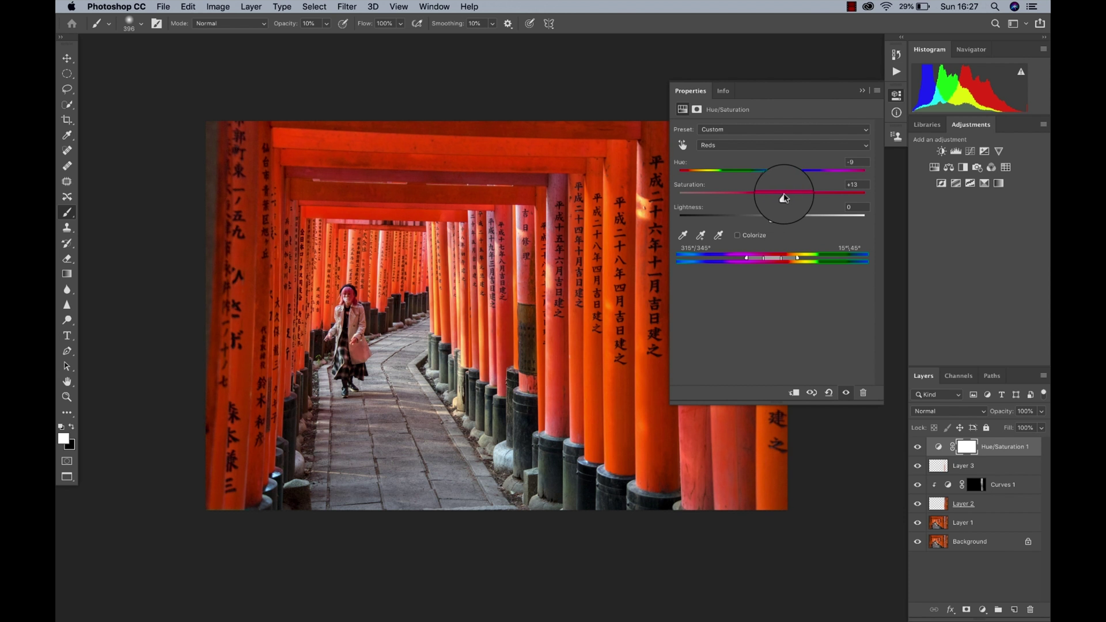
left_click_drag(784, 197, 785, 198)
left_click(861, 91)
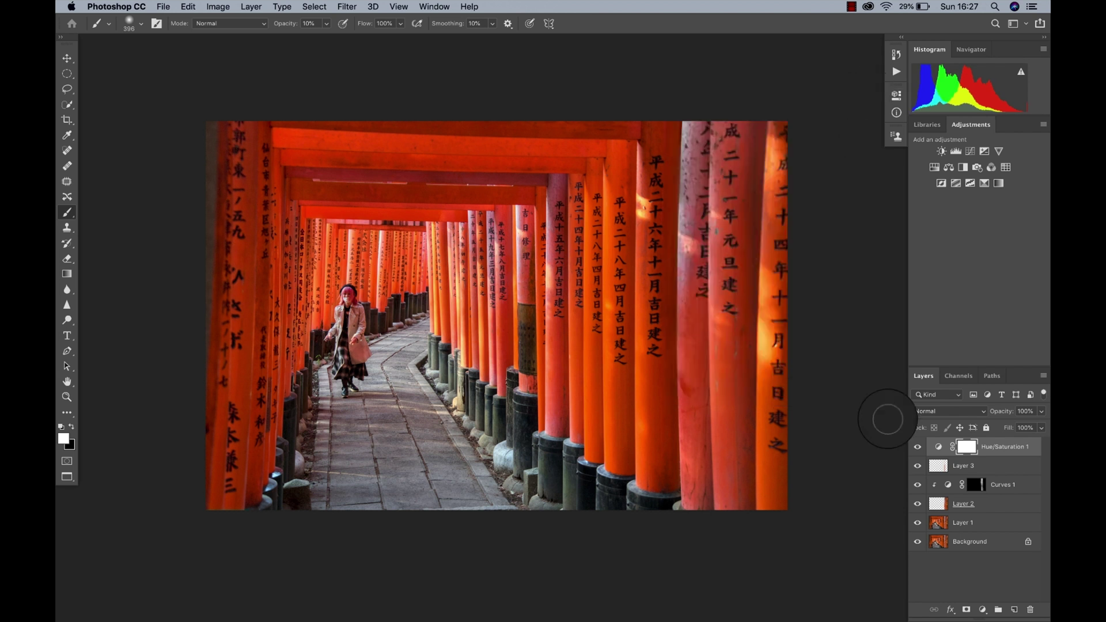
Toggle the Hue/Saturation layer's visibility to compare the red boost before and after
left_click(918, 448)
left_click(917, 448)
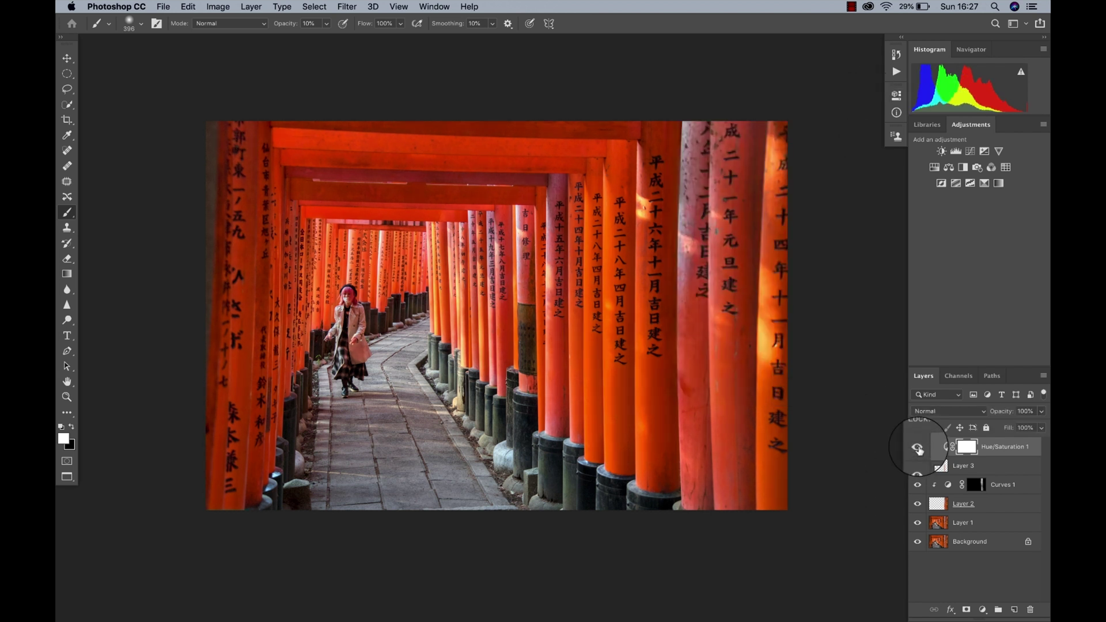
left_click(917, 448)
left_click(917, 448)
left_click(918, 449)
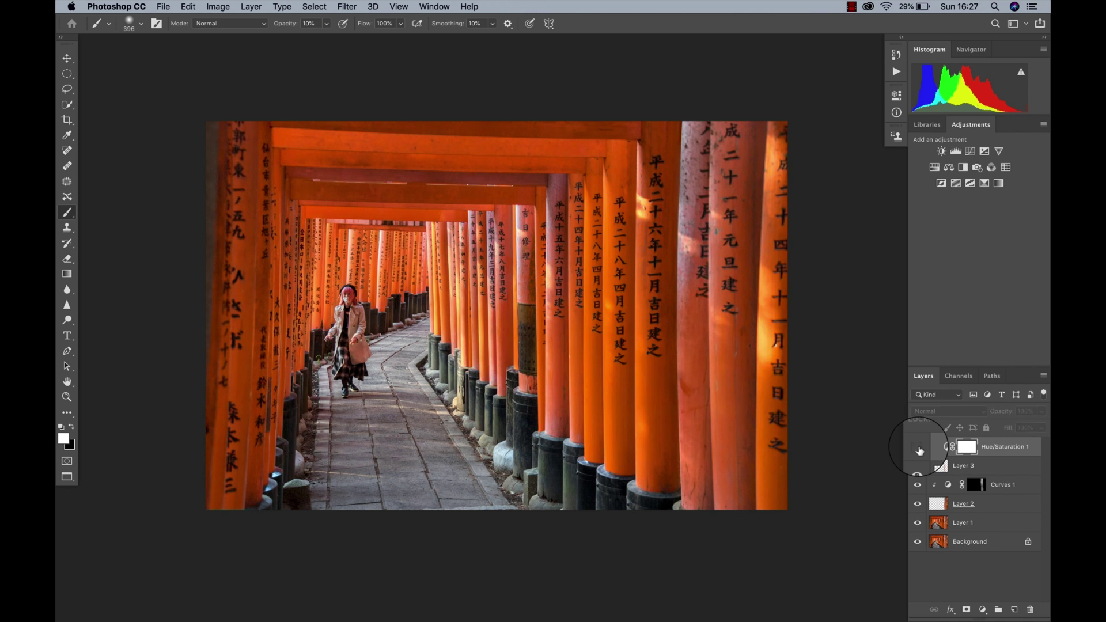
left_click(918, 449)
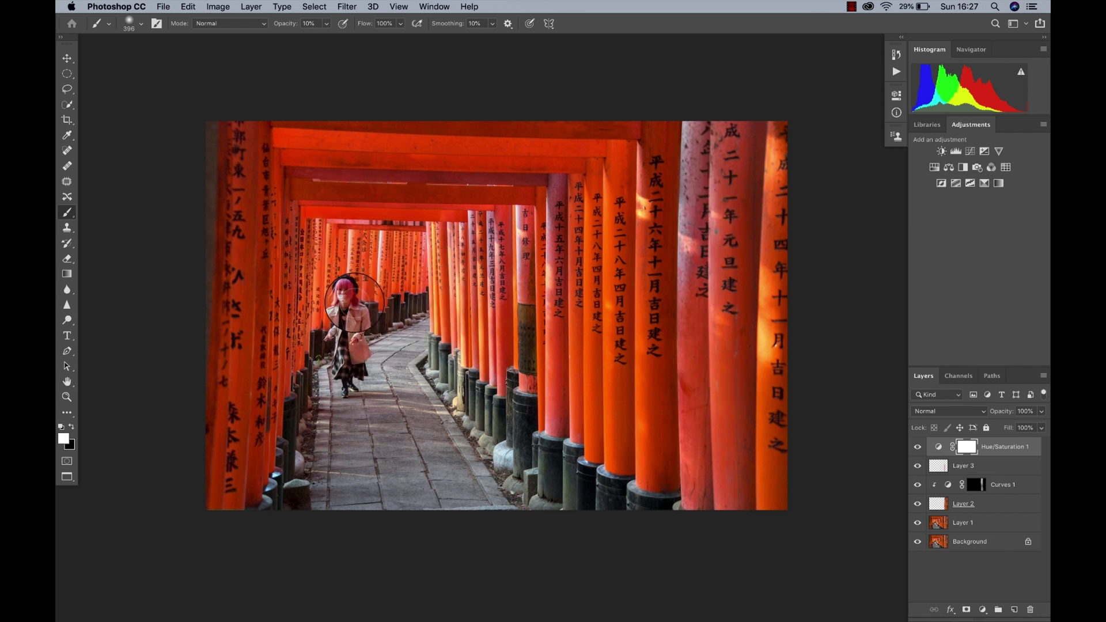
Set a 1829 px black brush at 40% opacity to mask the red saturation around the edges
key("super+plus")
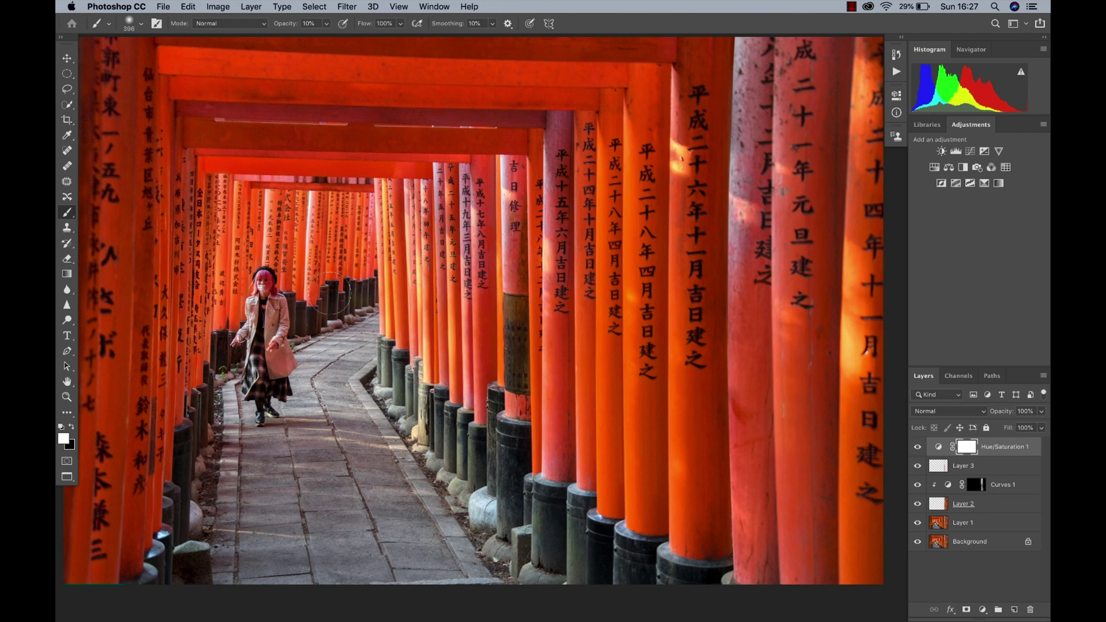
key("super+minus")
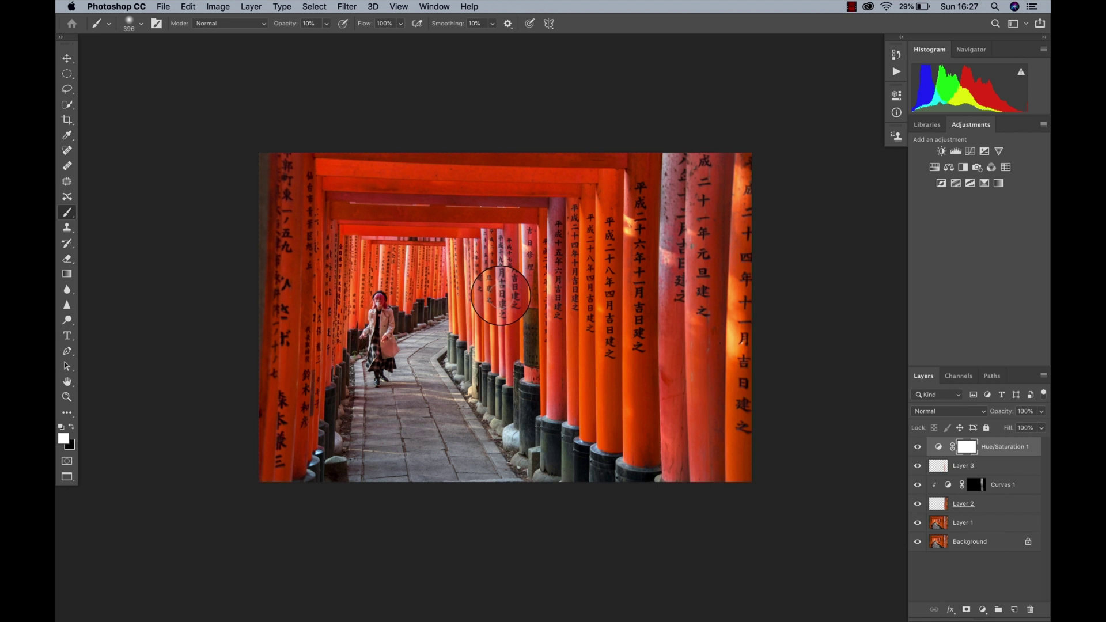
left_click_drag(610, 262, 721, 275)
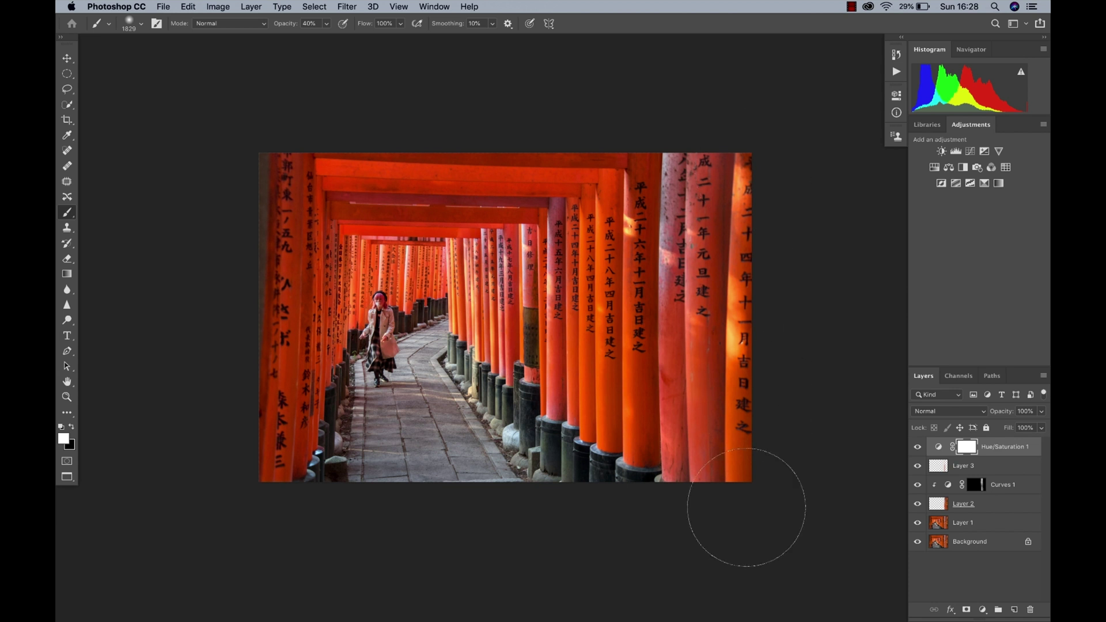
key("x")
right_click(773, 502)
left_click(757, 419)
scroll(480, 239, "up", 5)
scroll(333, 247, "left", 10)
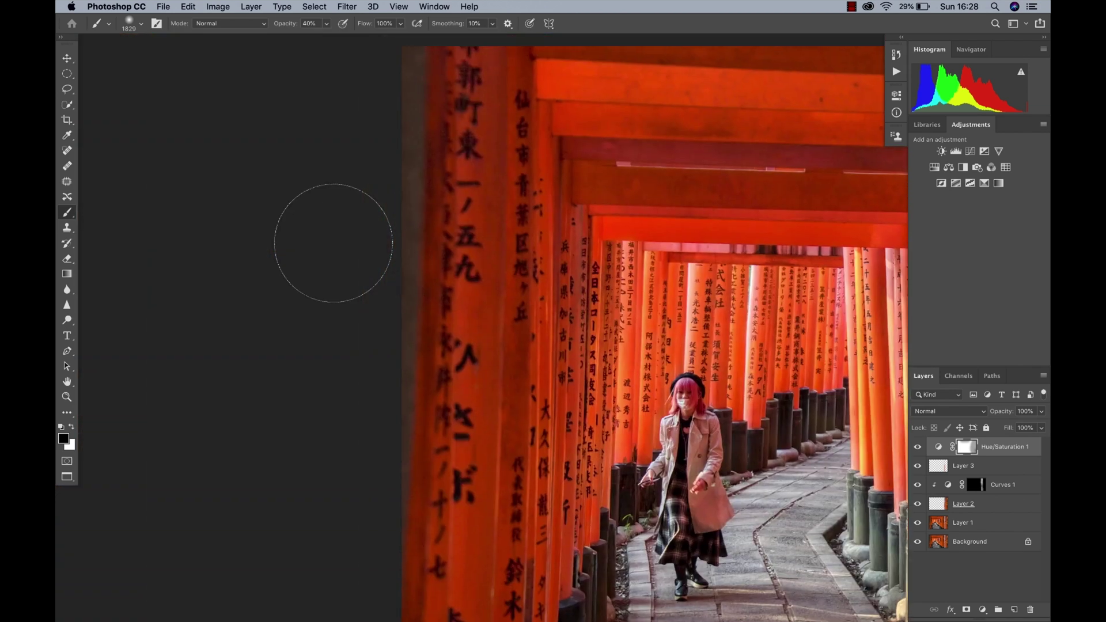
Stamp all visible layers into a new merged Layer 4 with Cmd+Opt+Shift+E
key("super+plus")
key("super+plus")
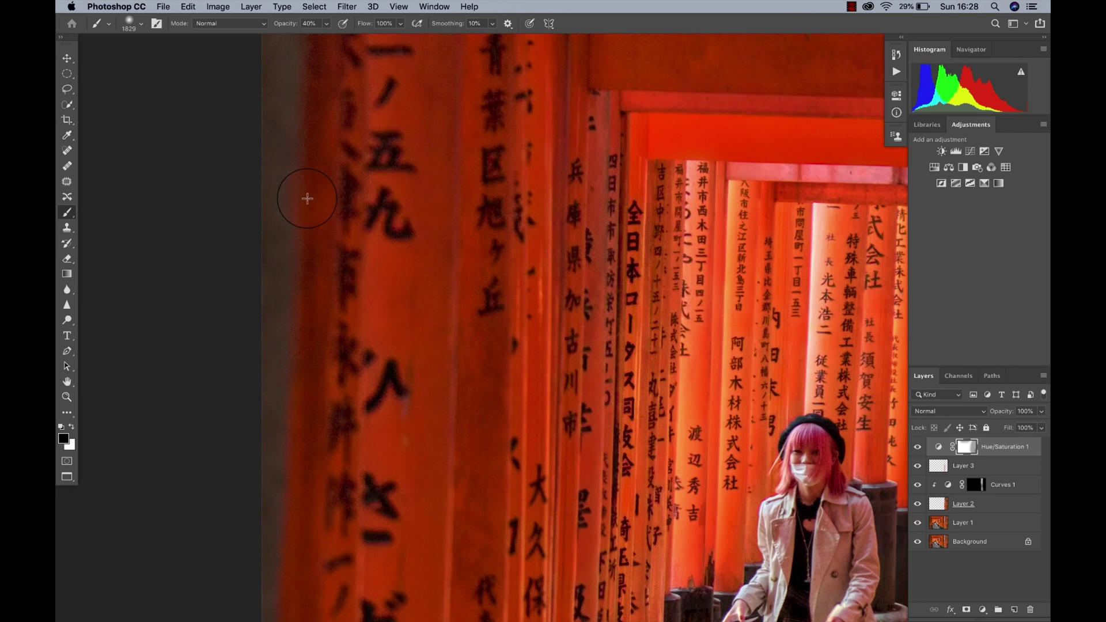
key("super+minus")
key("super+minus")
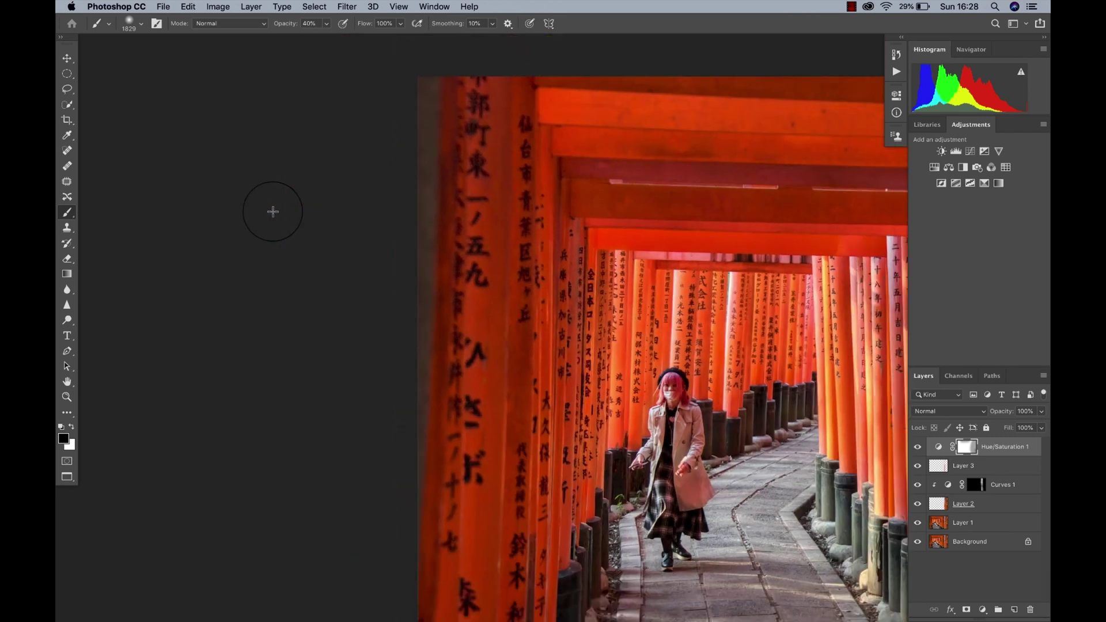
scroll(273, 212, "right", 5)
scroll(273, 211, "down", 3)
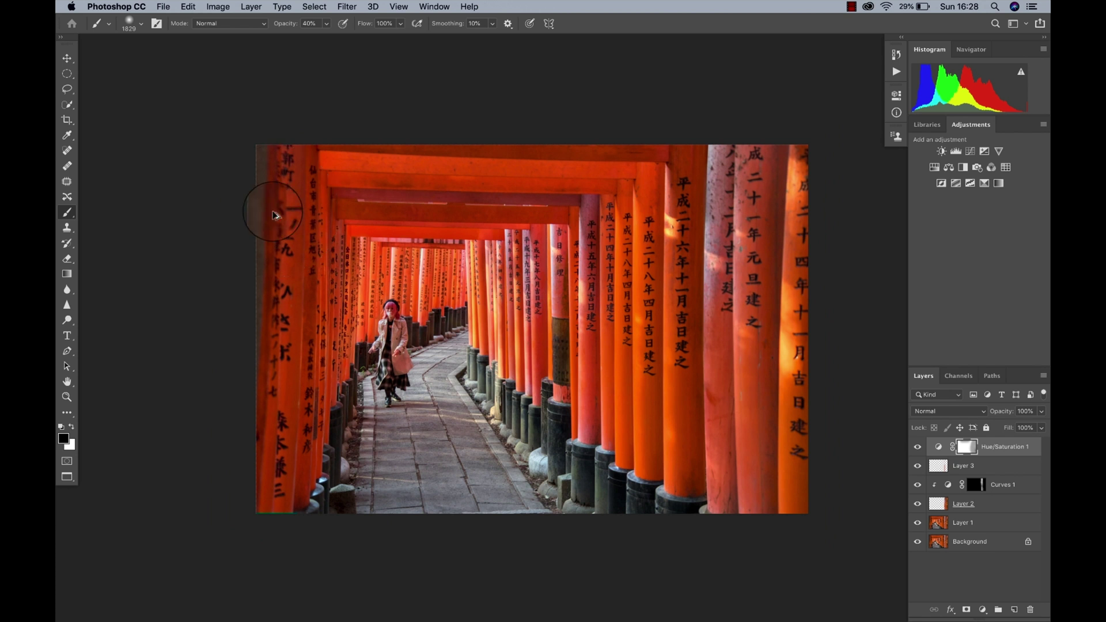
left_click(272, 215, "alt")
key("super+alt+shift+e")
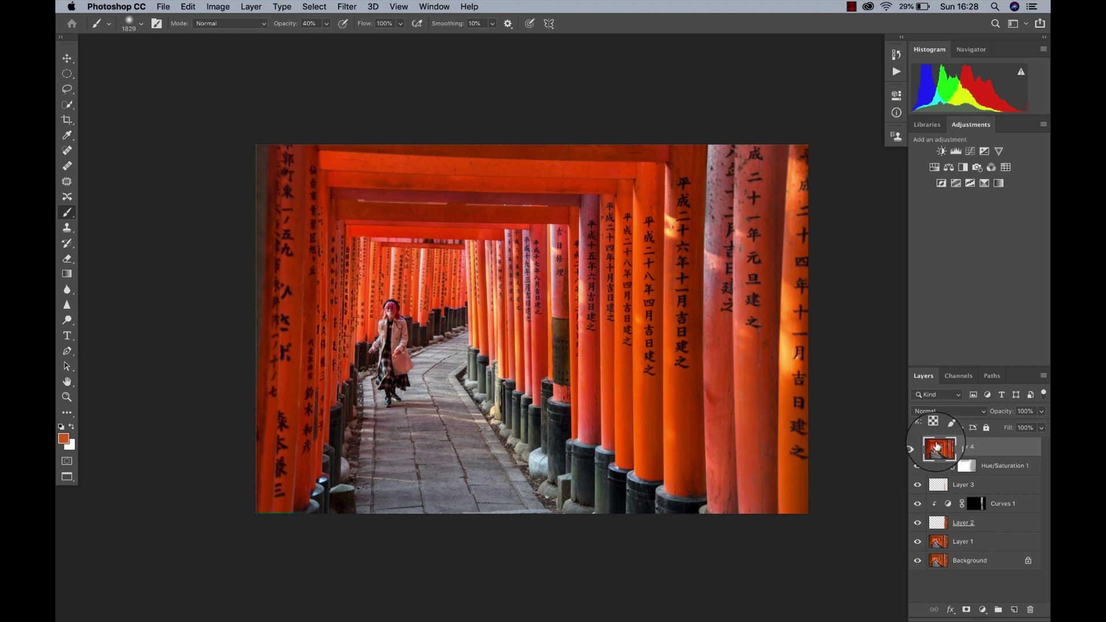
Toggle the edit layers' visibility to compare before and after, then show them all again
left_click_drag(916, 448, 917, 538)
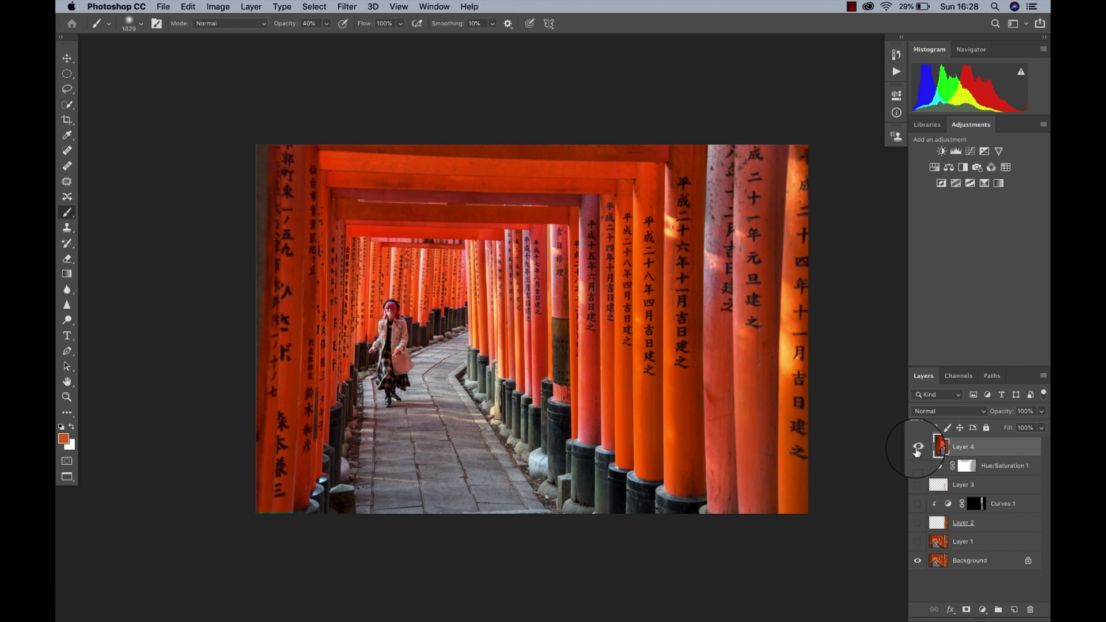
left_click(917, 449)
left_click(917, 449)
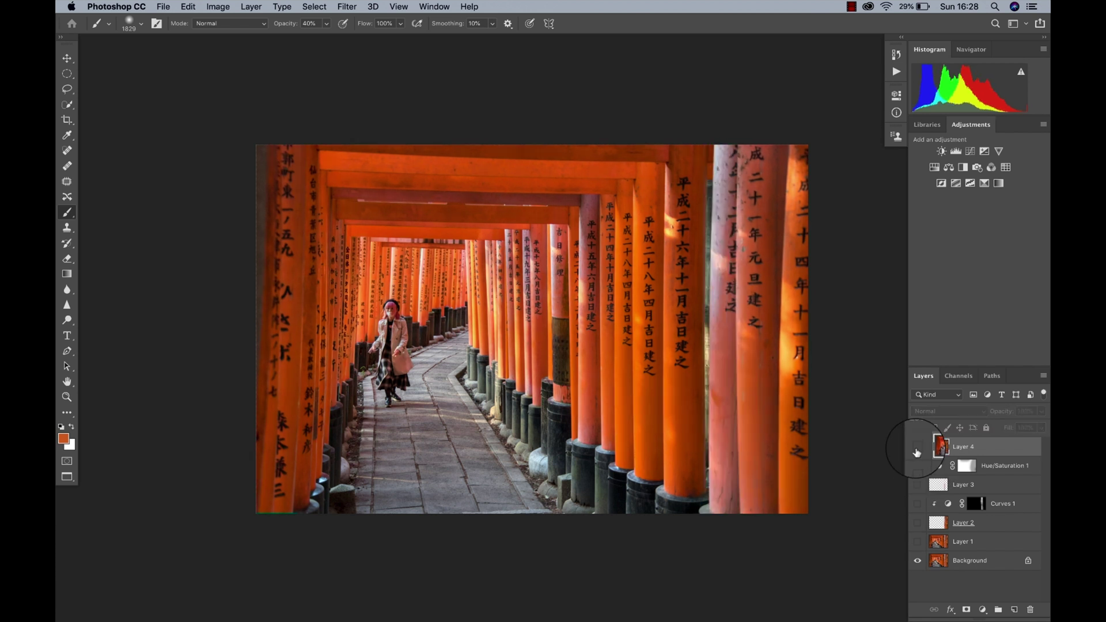
left_click(917, 449)
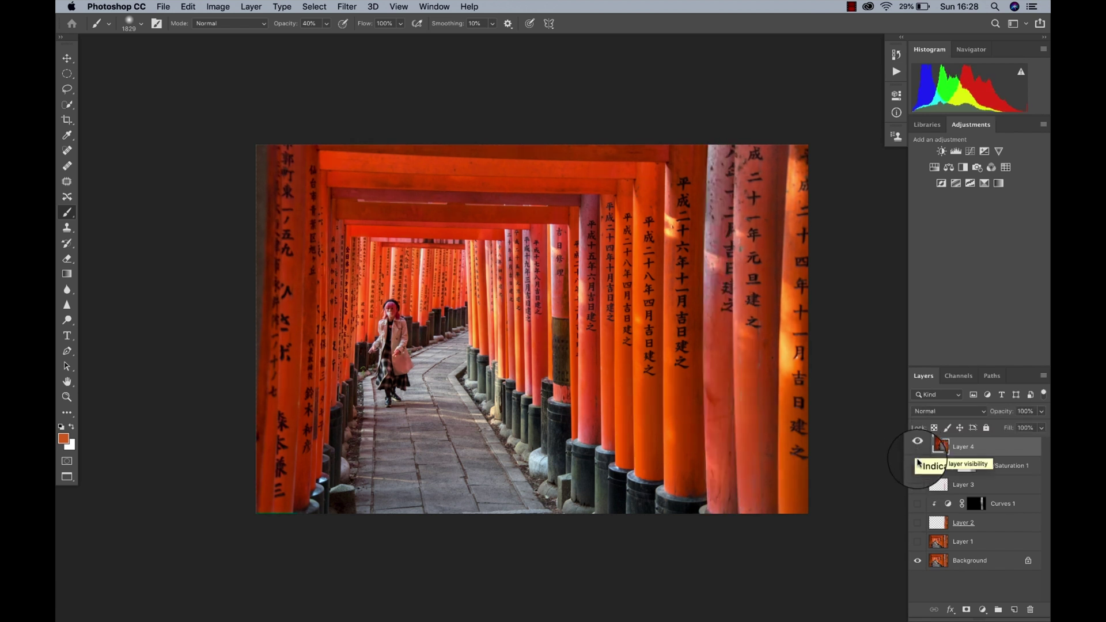
left_click_drag(918, 503, 917, 541)
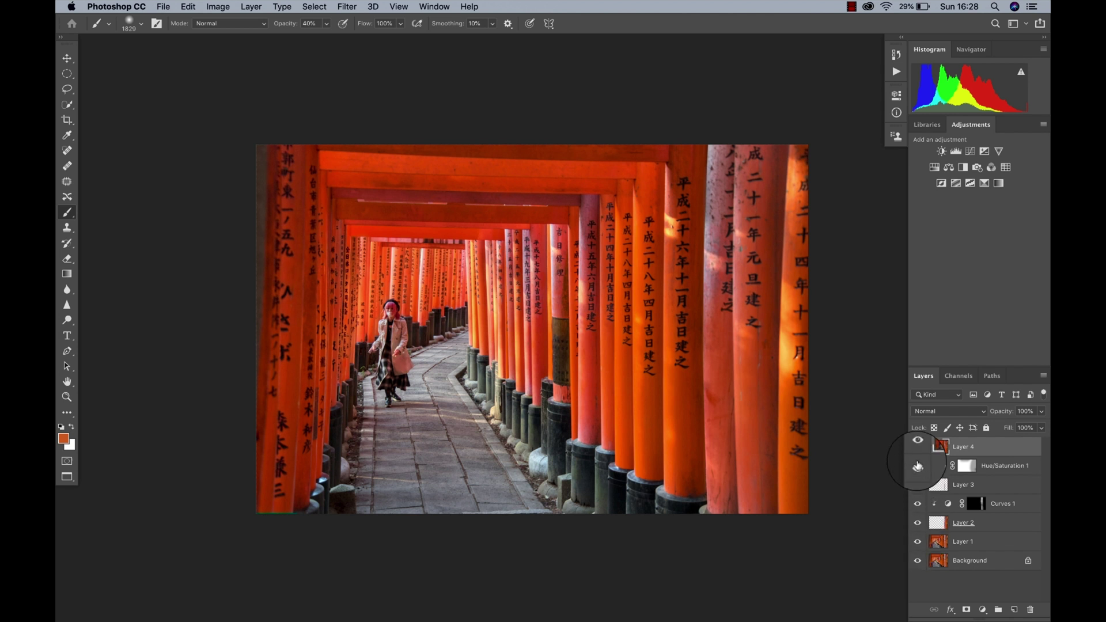
left_click_drag(917, 466, 917, 484)
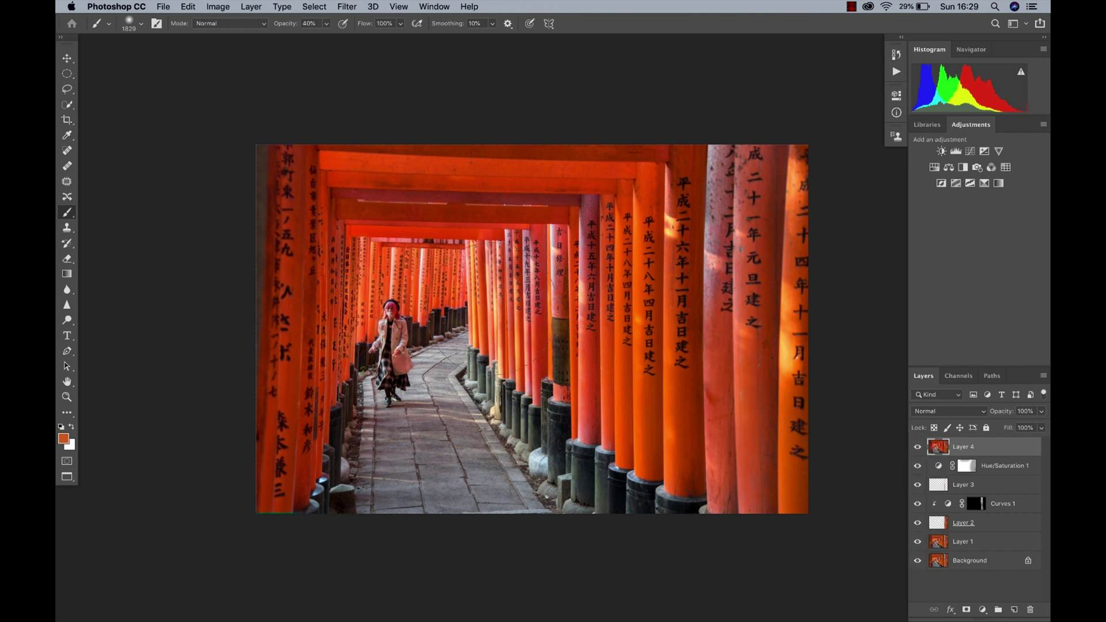
Warp Layer 4, pulling its left edge and top-left corner outward
key("ctrl+t")
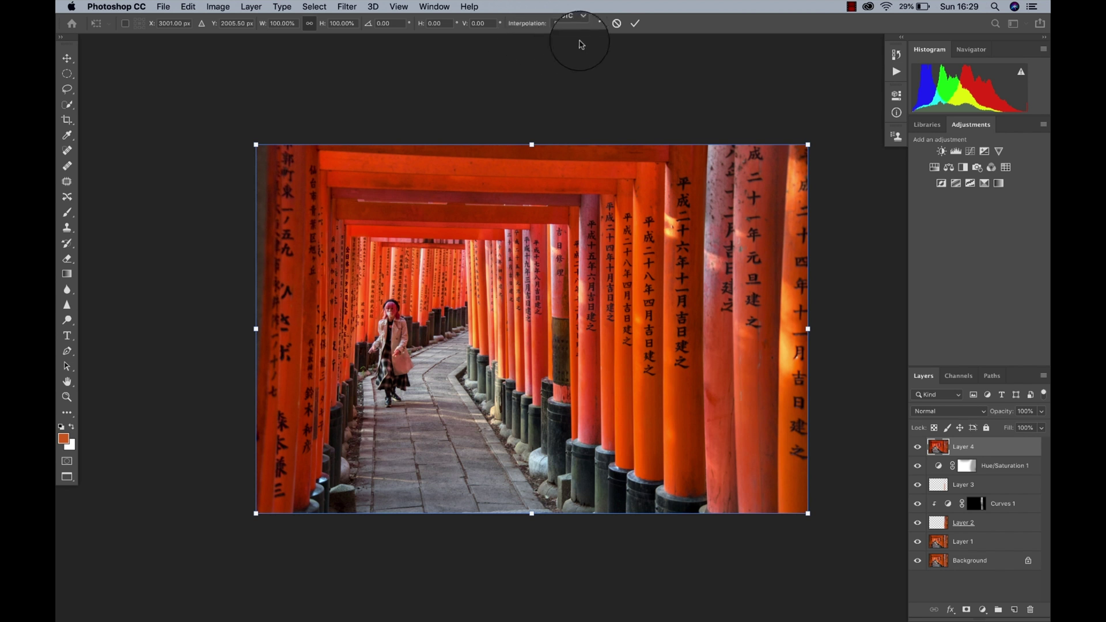
left_click(597, 23)
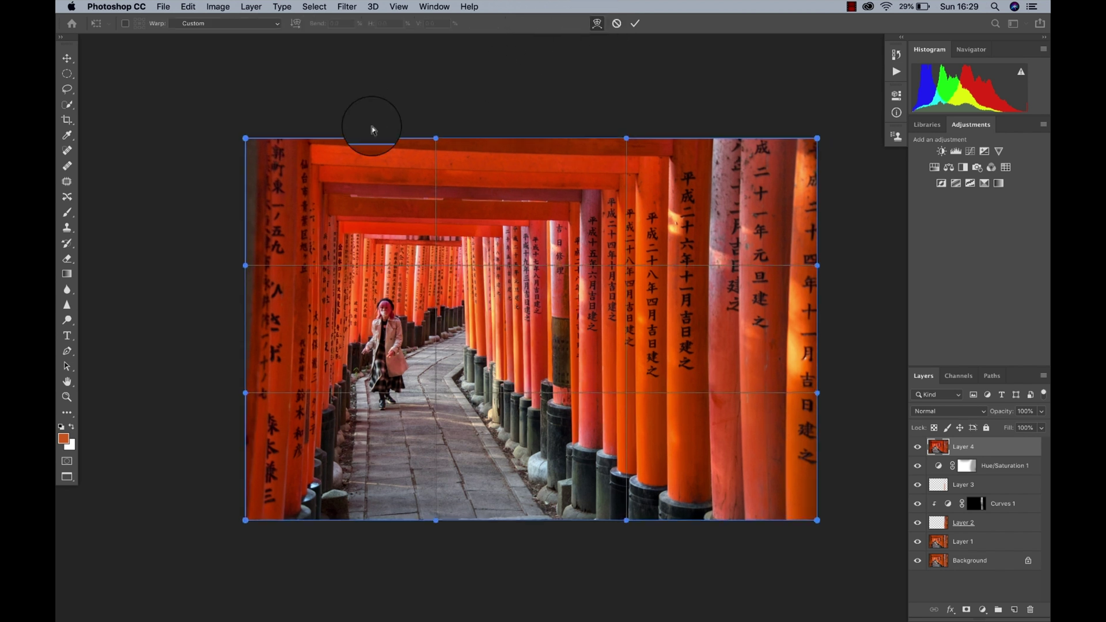
key("super+plus")
scroll(370, 123, "left", 3)
scroll(371, 123, "up", 1)
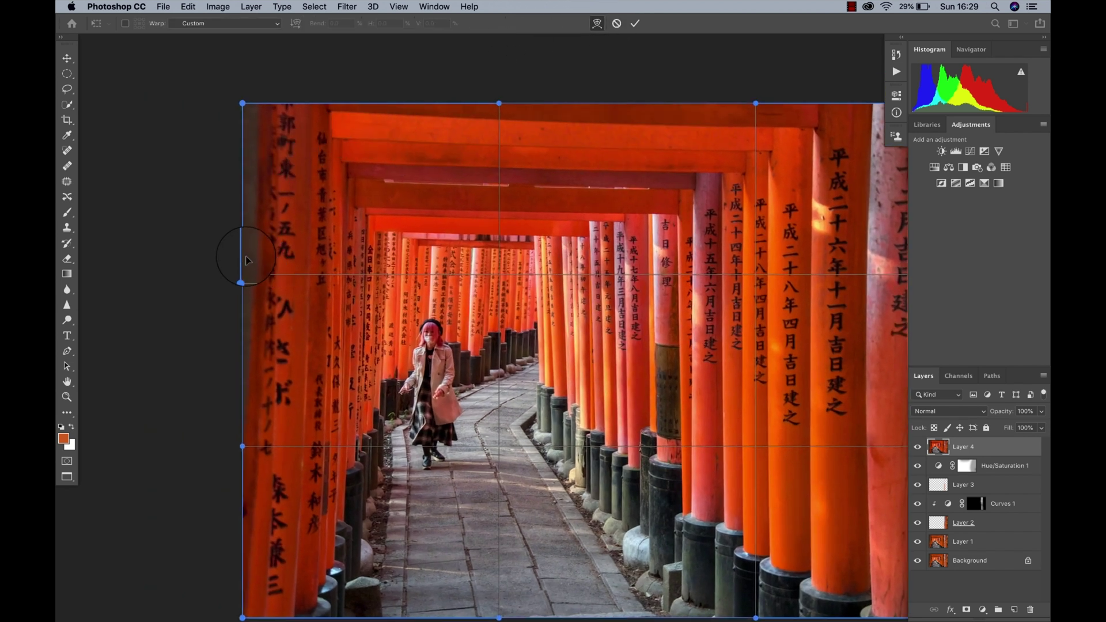
left_click_drag(246, 261, 224, 262)
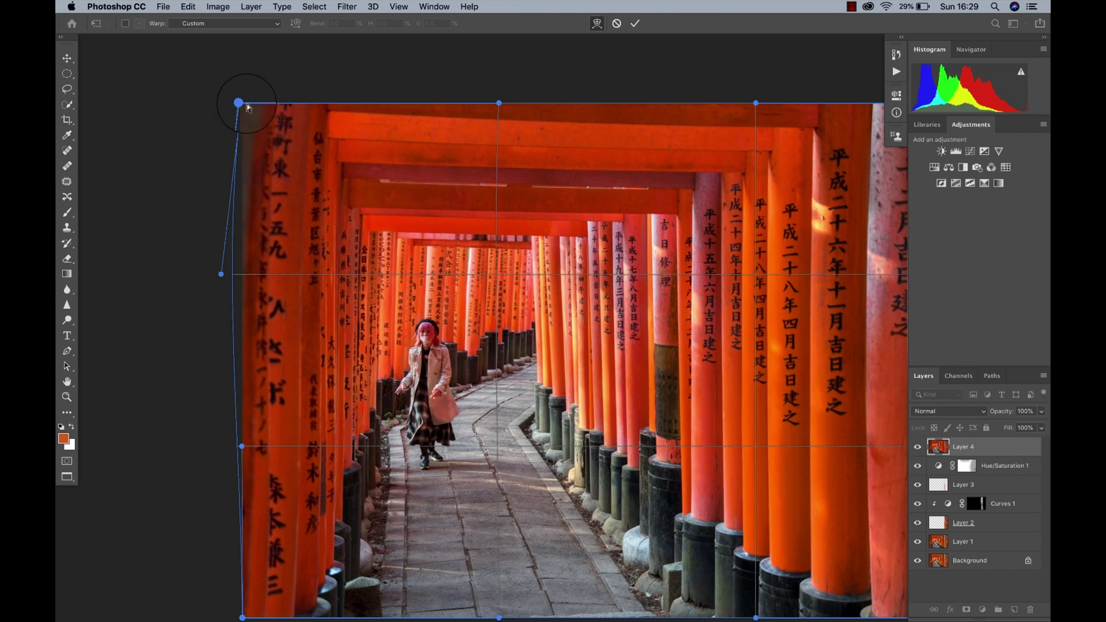
left_click_drag(239, 103, 224, 102)
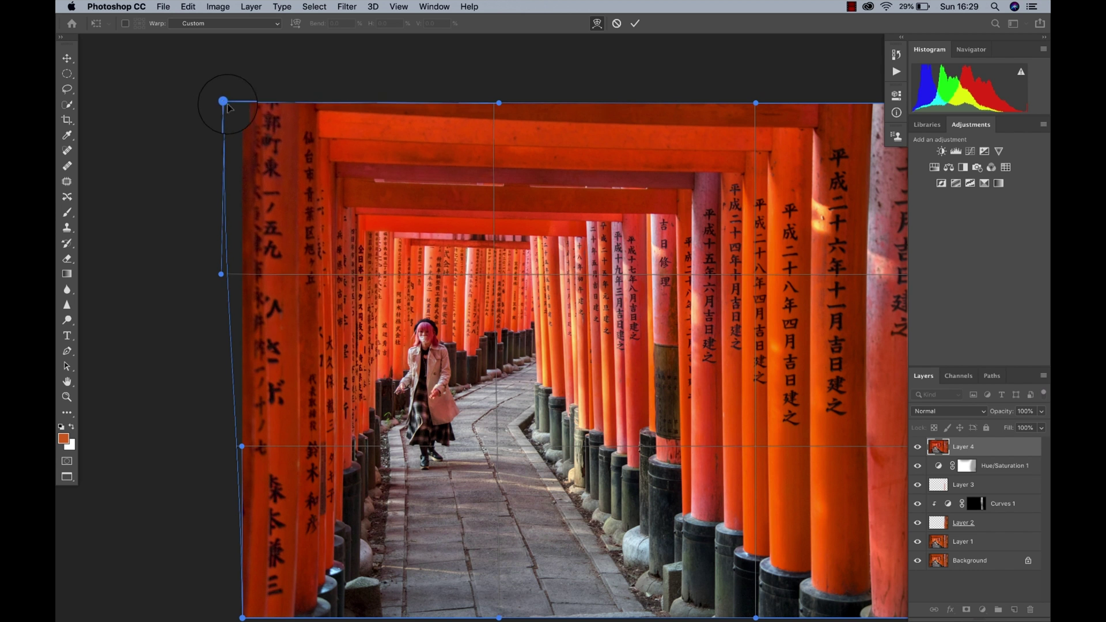
Stretch the upper corridor upward and commit the warp
key("super+minus")
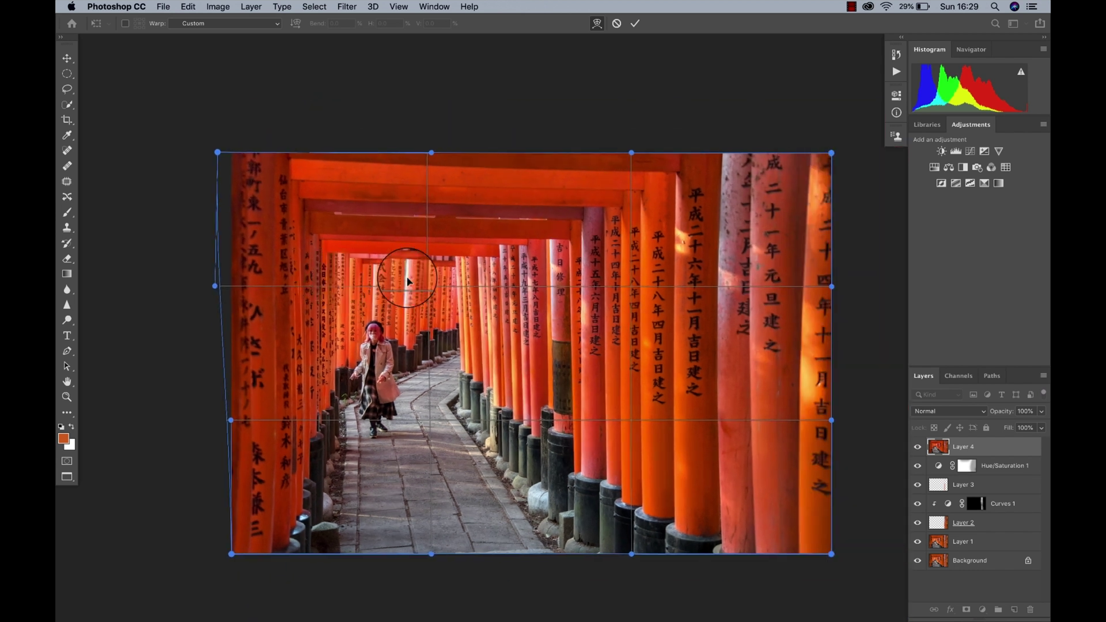
left_click_drag(580, 276, 624, 234)
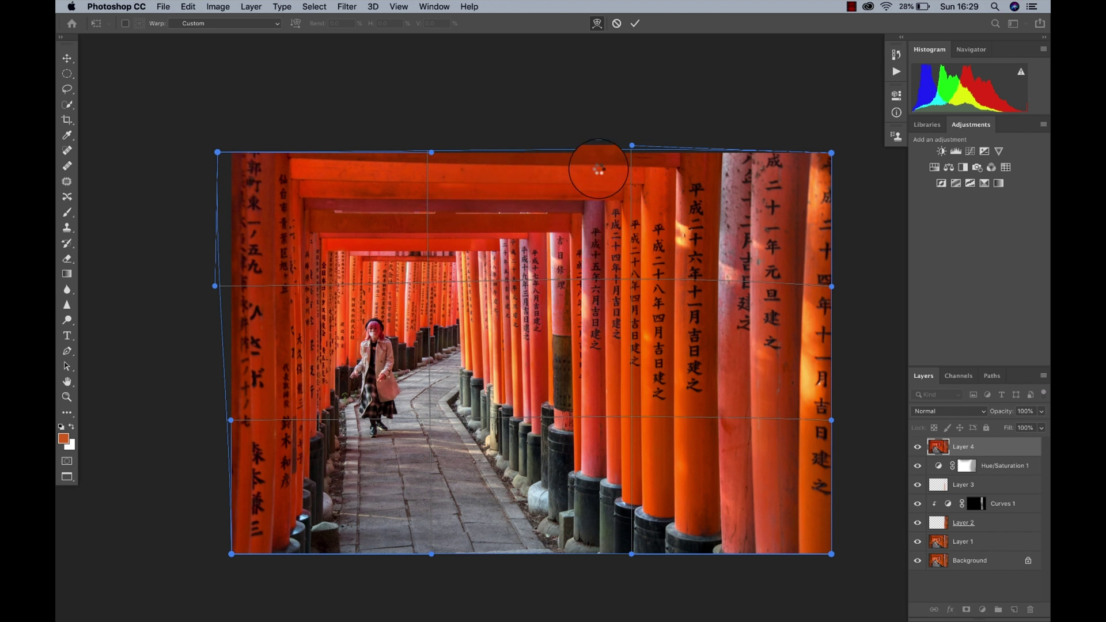
key("Return")
key("b")
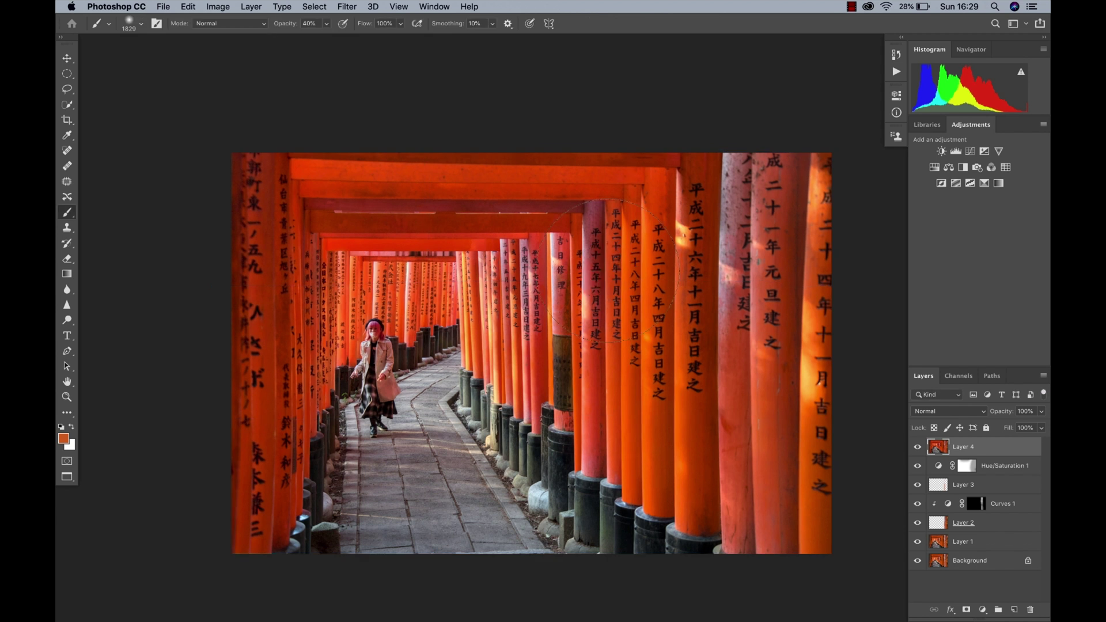
key("super+minus")
left_click(918, 447)
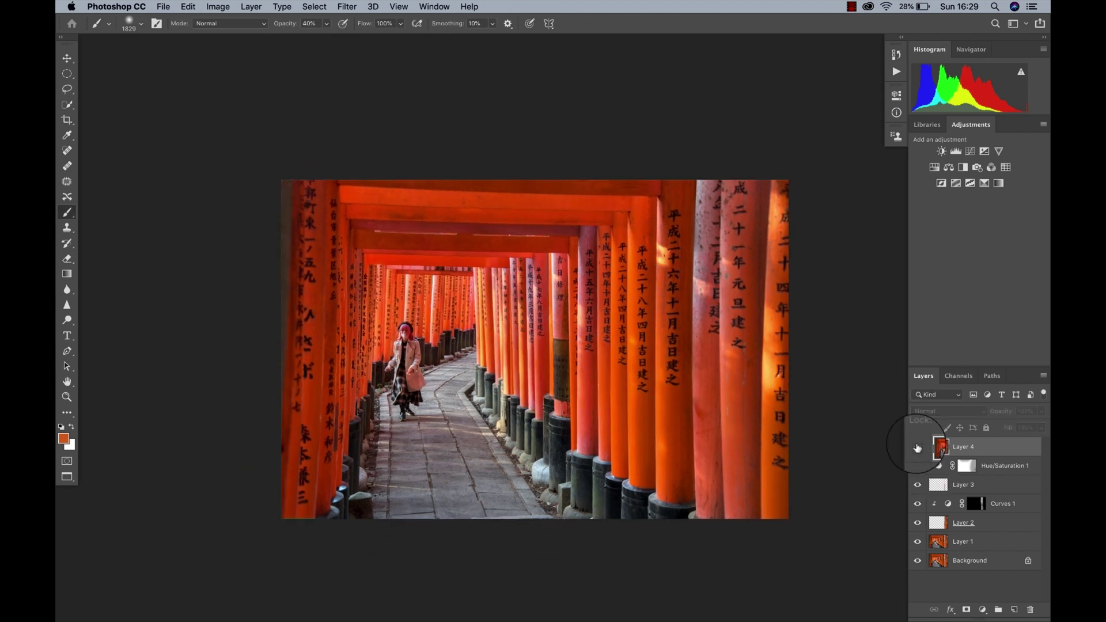
left_click(917, 447)
left_click(917, 447)
left_click(918, 447)
left_click(918, 447)
left_click(917, 446)
left_click(917, 447)
left_click(917, 447)
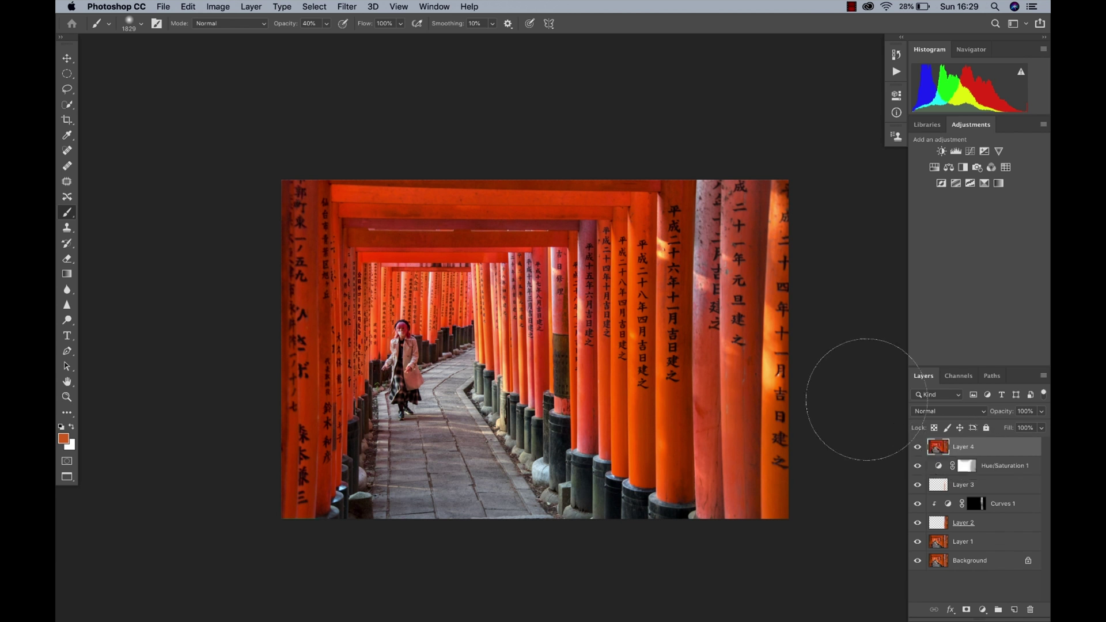
left_click(347, 6)
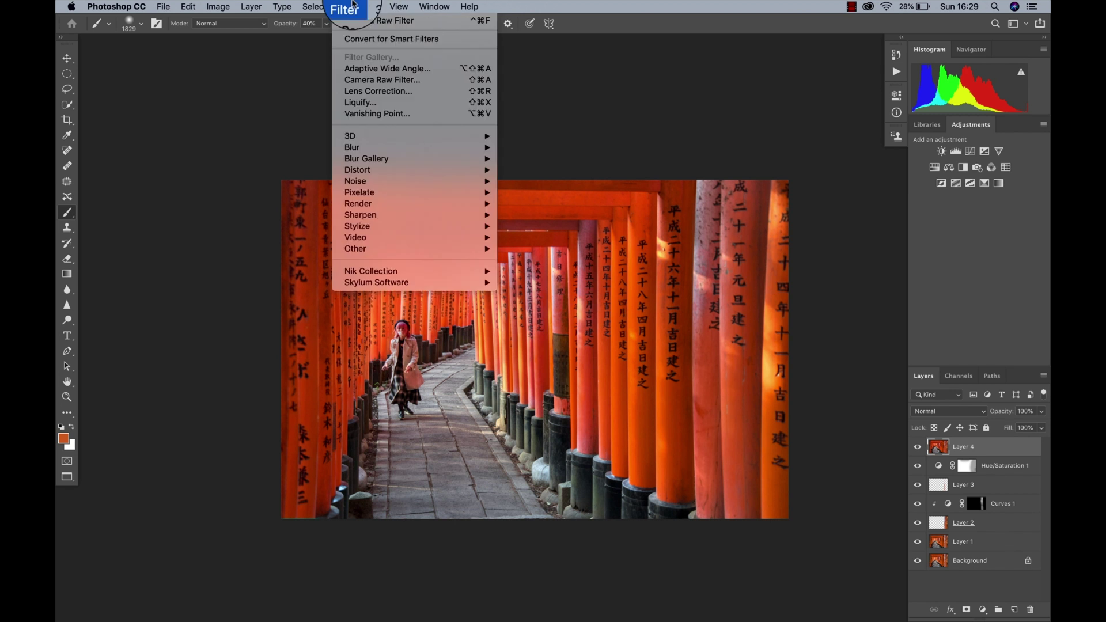
left_click(361, 83)
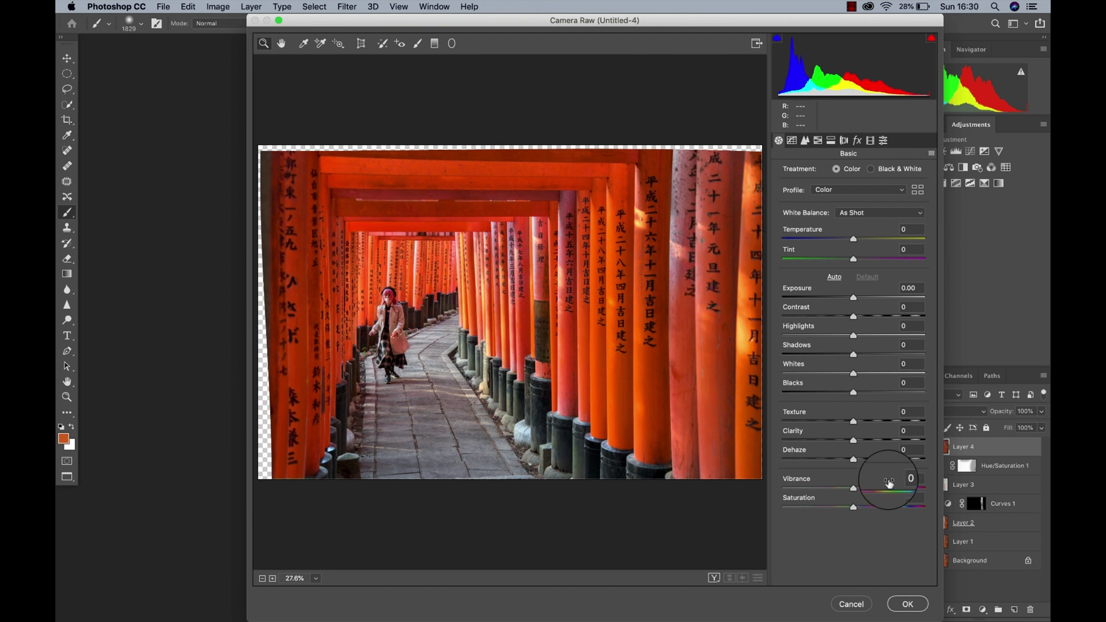
left_click(850, 603)
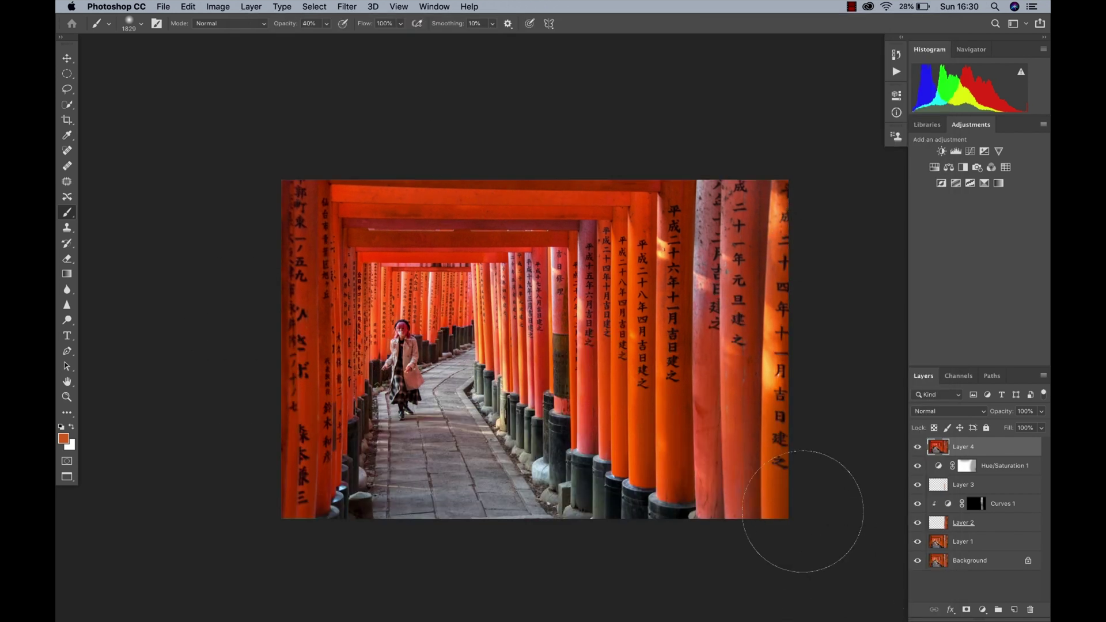
Stamp visible layers into Layer 5 and add a Camera Raw vignette, Amount -24, Feather 58
key("super+alt+shift+e")
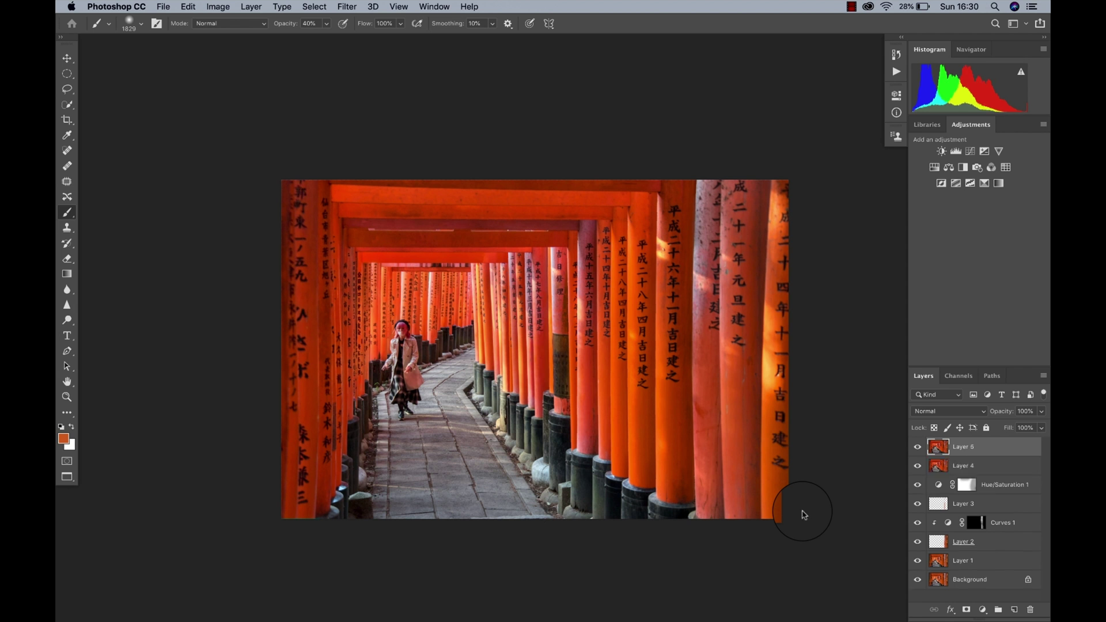
left_click(371, 6)
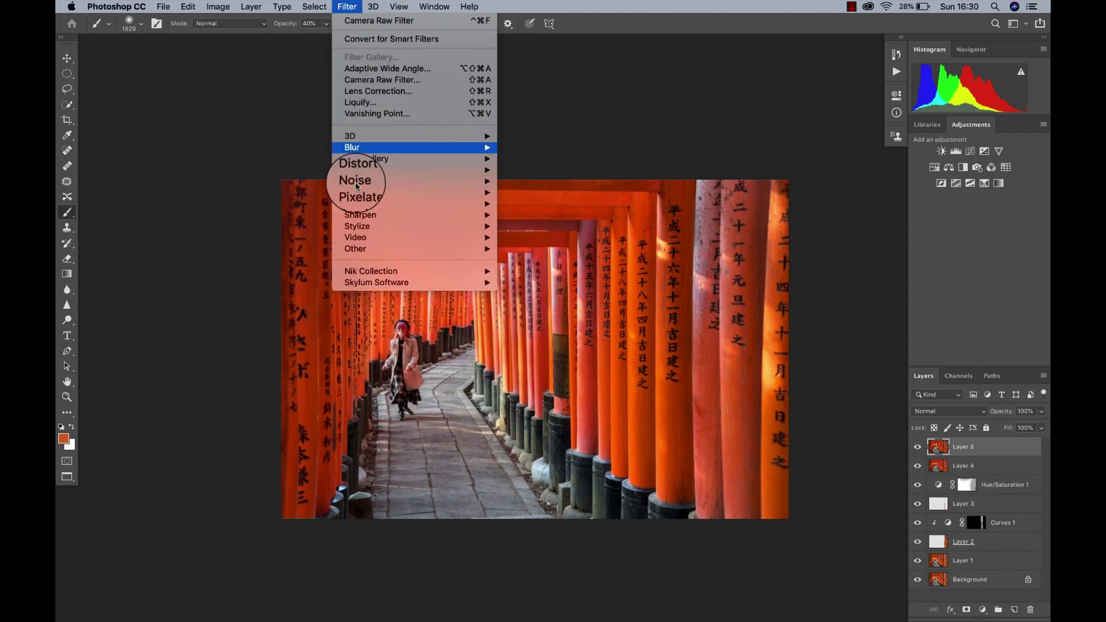
left_click(385, 79)
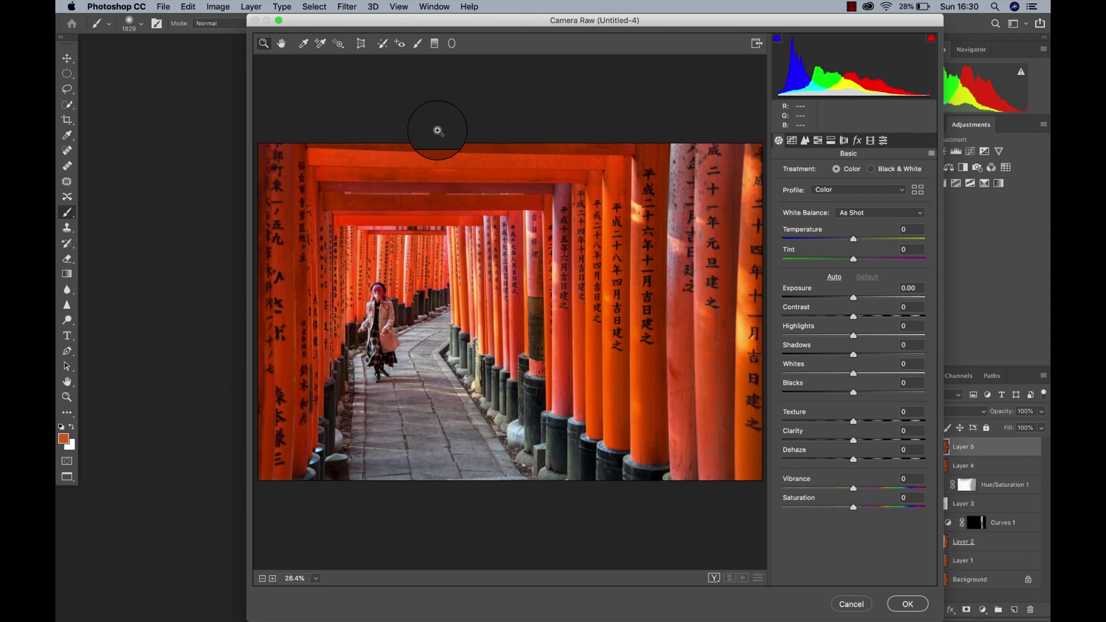
left_click(857, 139)
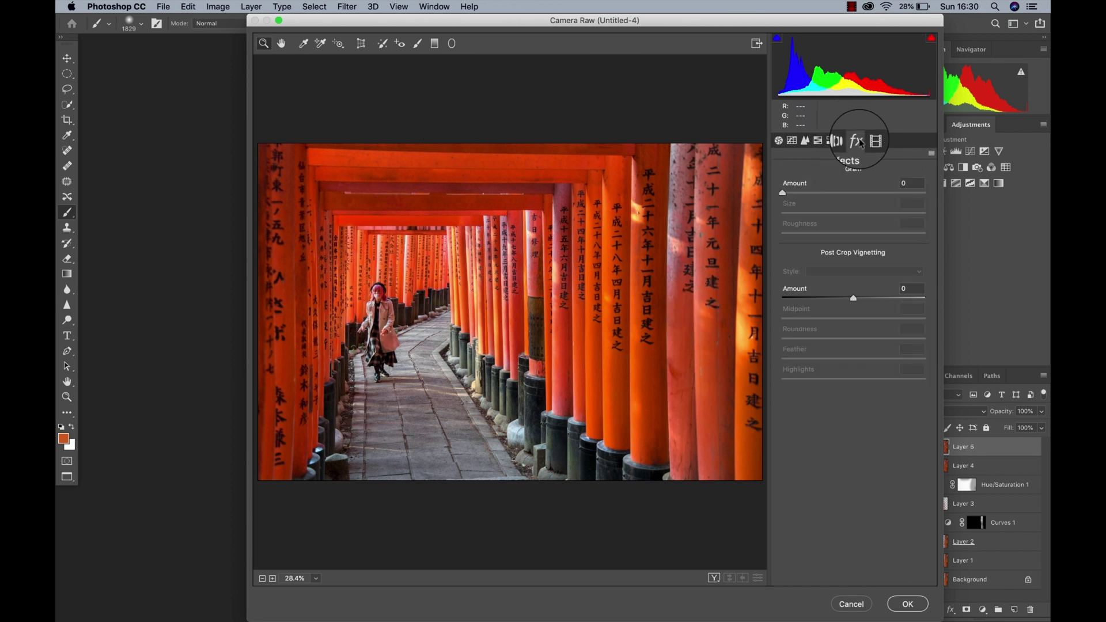
left_click_drag(855, 300, 836, 299)
left_click_drag(853, 359, 864, 361)
left_click(903, 603)
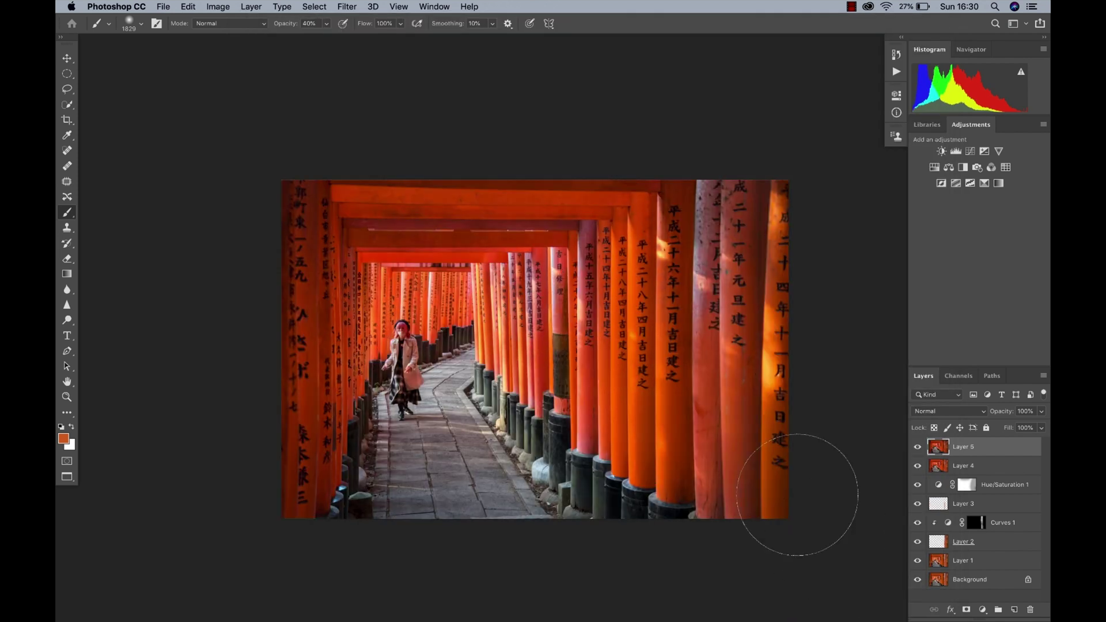
Add a Curves layer raising the midtones, invert its mask, and set white as foreground
left_click(970, 150)
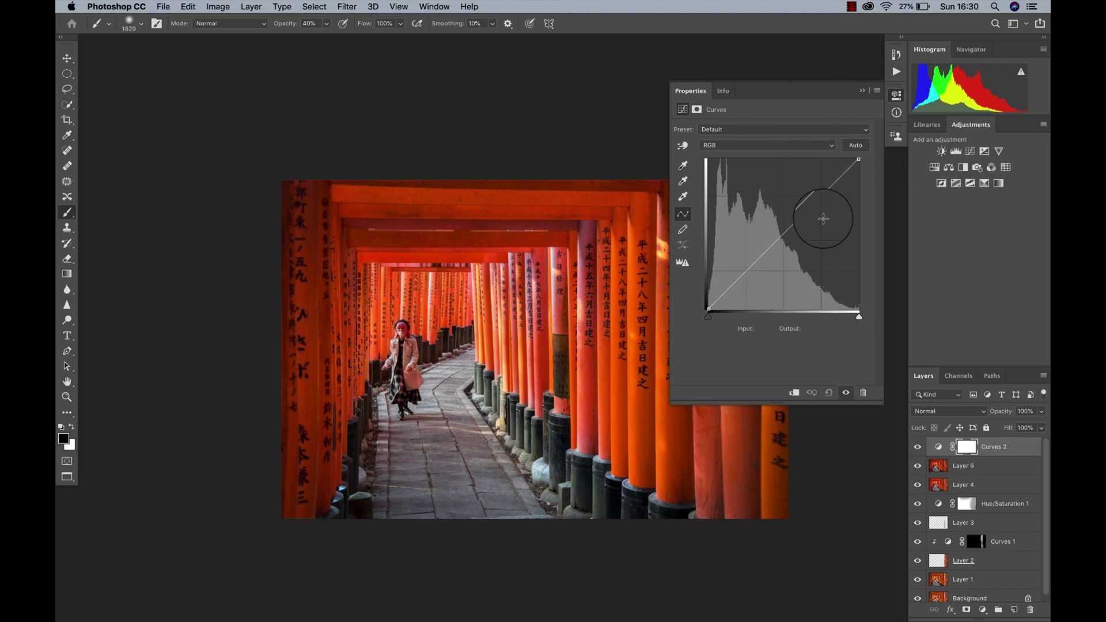
left_click_drag(805, 211, 802, 198)
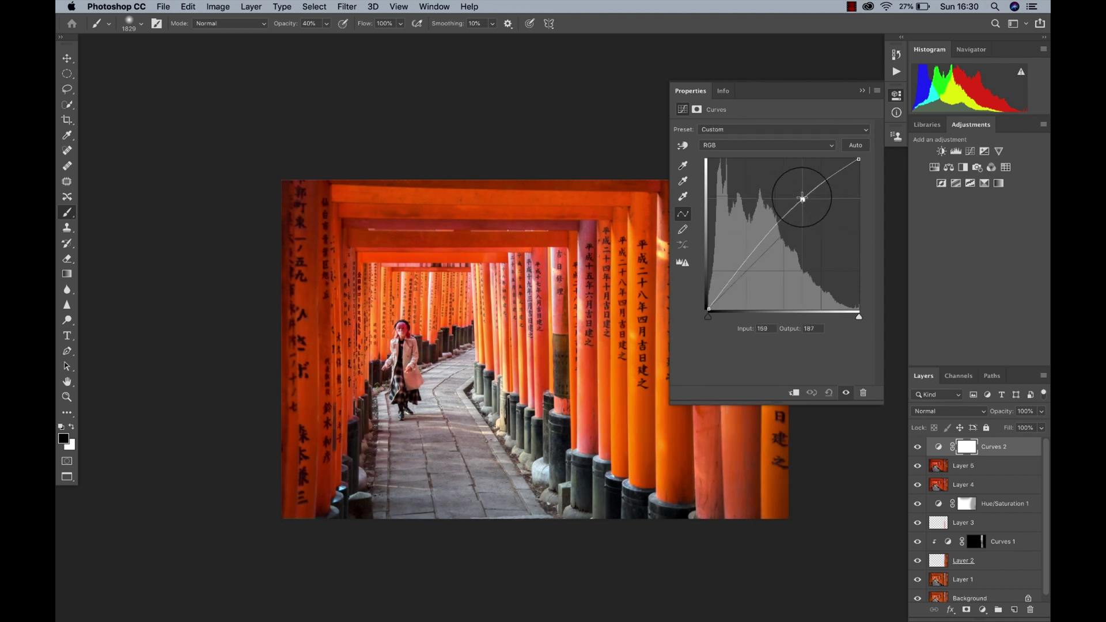
left_click(862, 91)
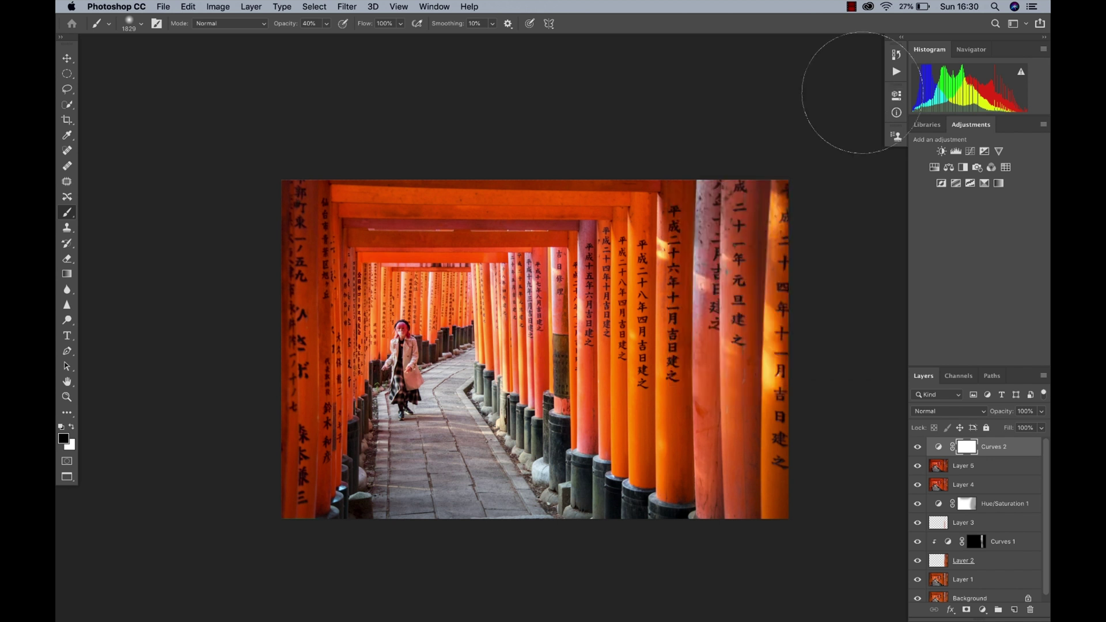
key("ctrl+i")
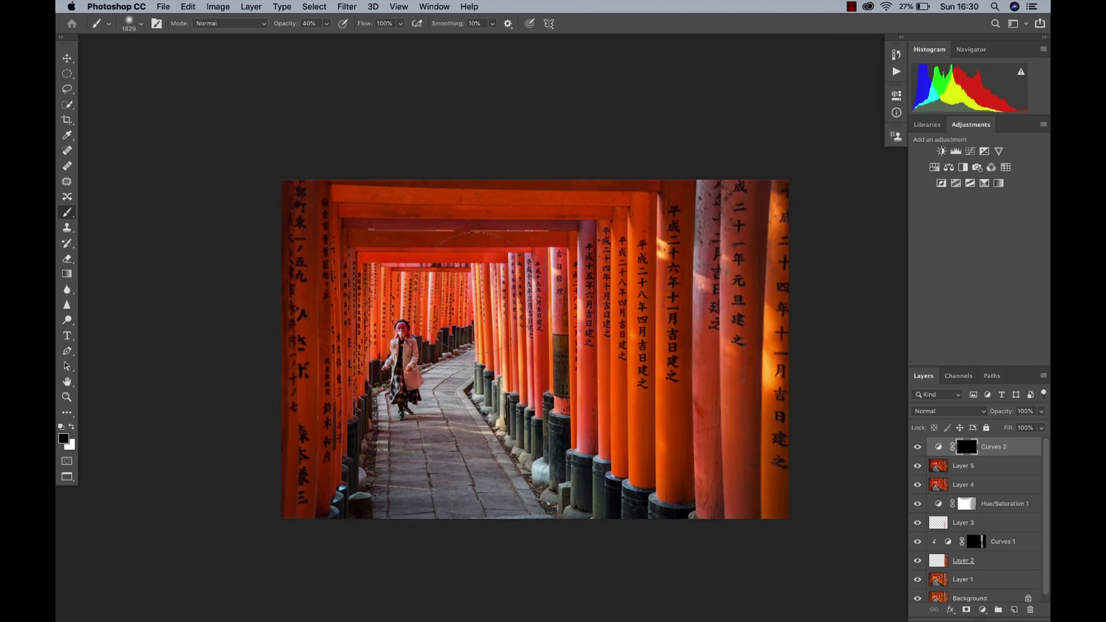
key("x")
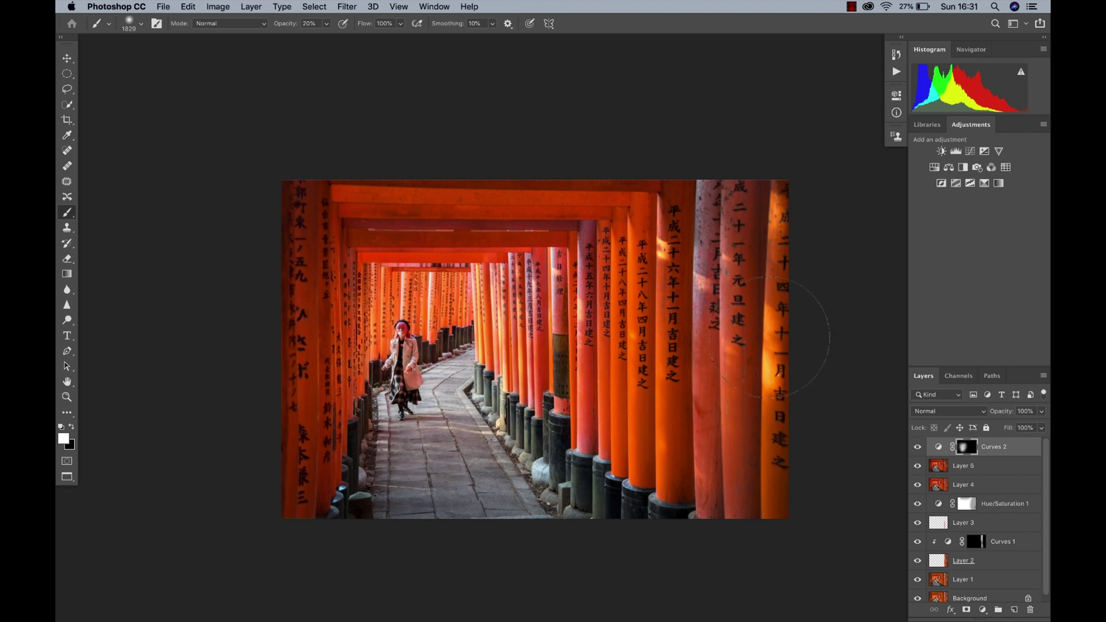
Toggle the Curves layer on and off to compare the brightened path, then fit the photo
left_click(917, 447)
left_click(917, 446)
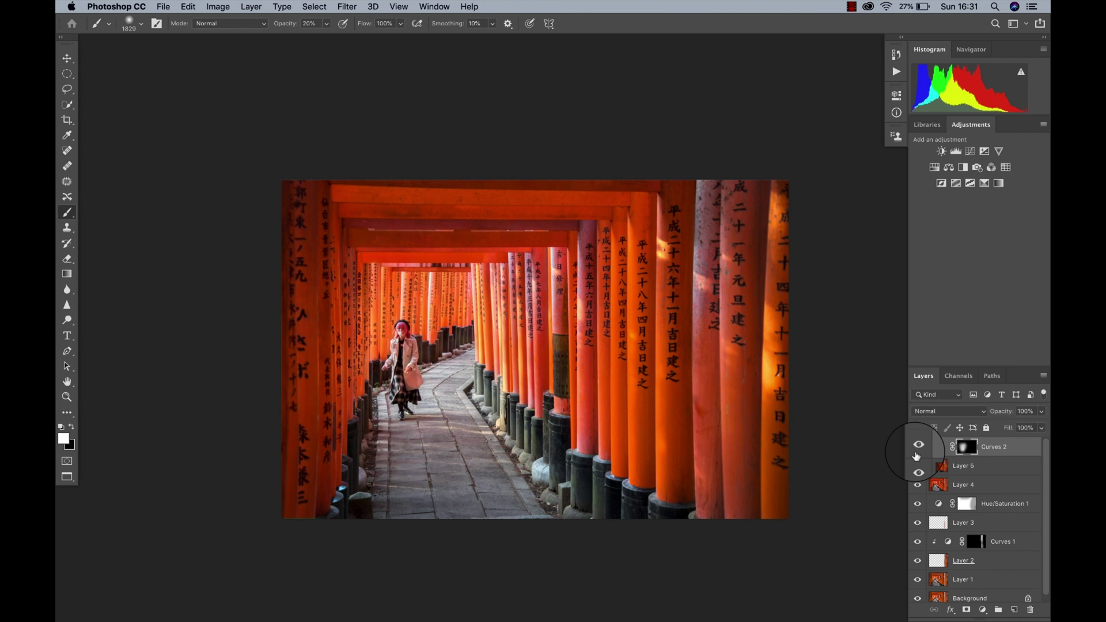
left_click(918, 446)
left_click(917, 446)
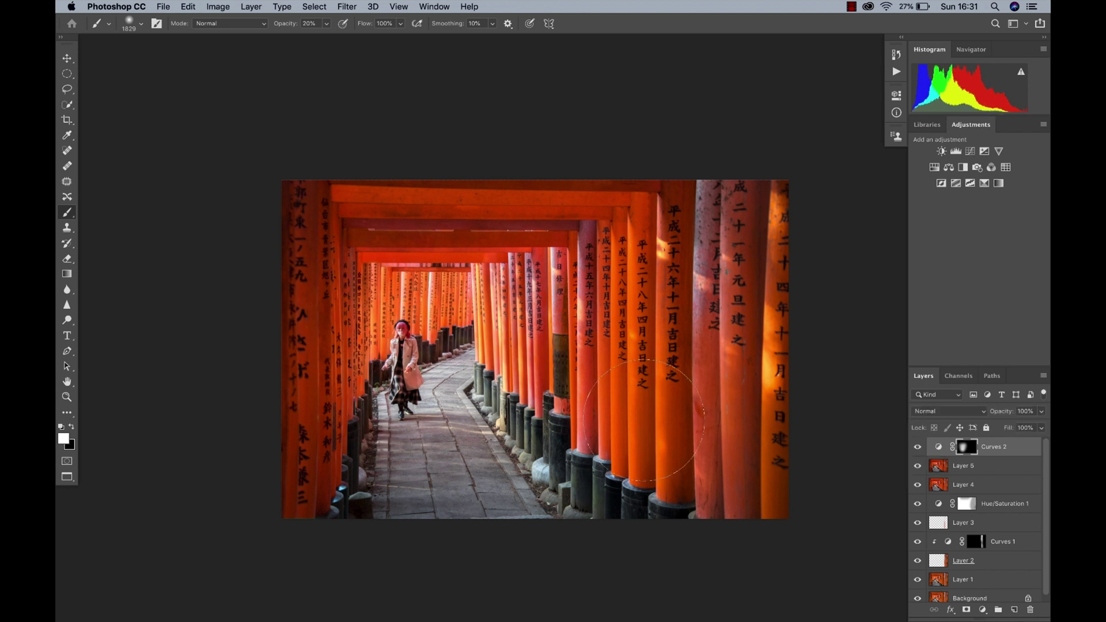
key("super+plus")
key("super+0")
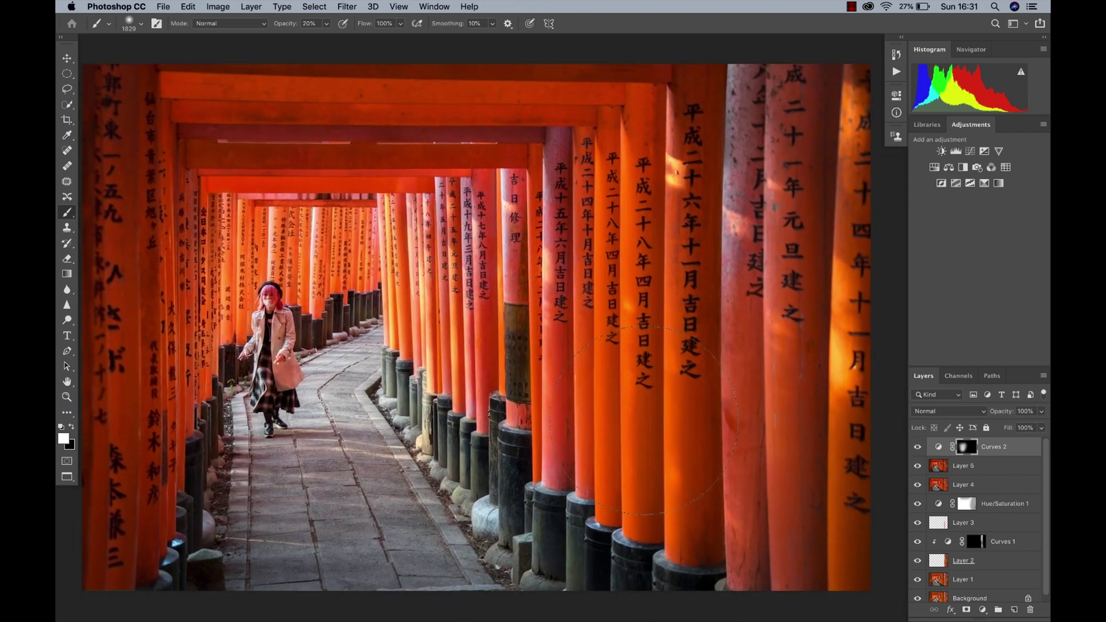
left_click(917, 596, "alt")
left_click(917, 596, "alt")
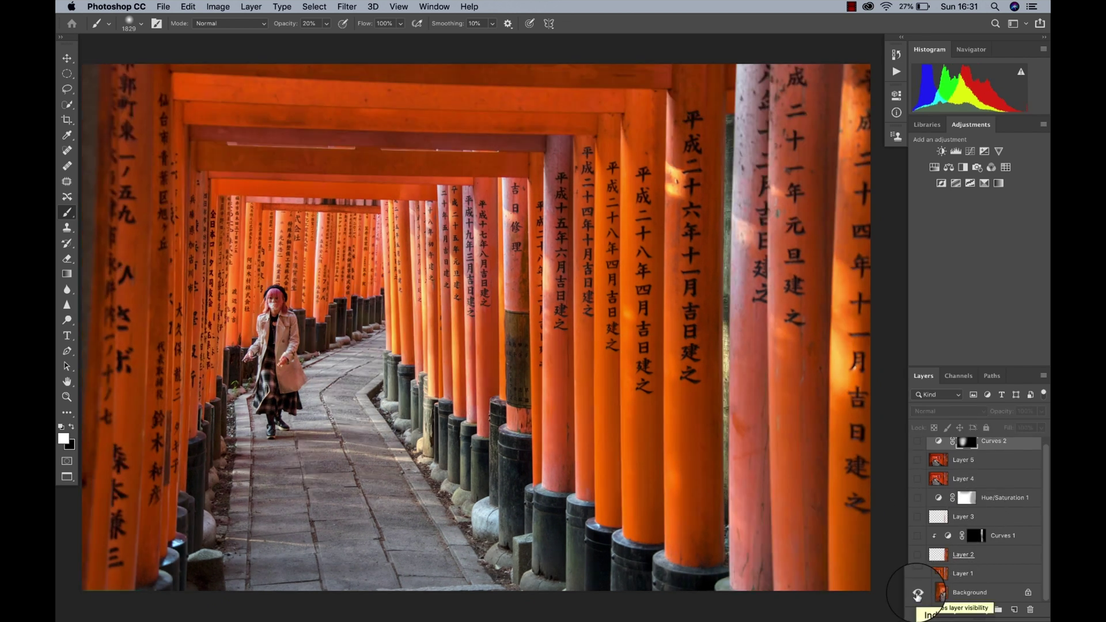
left_click(918, 596, "alt")
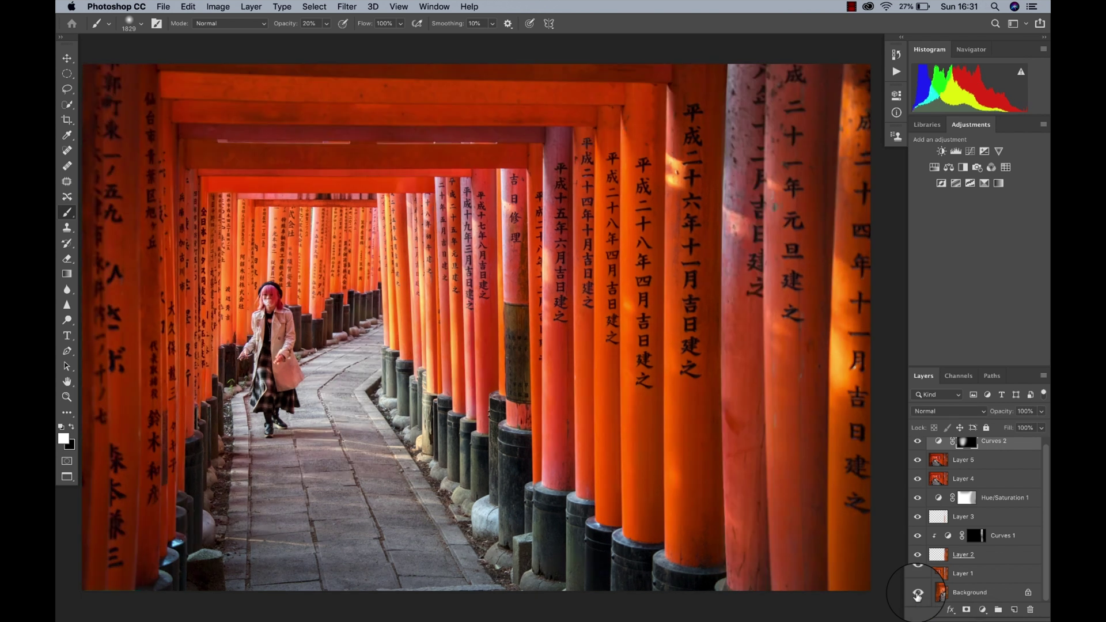
left_click(917, 596, "alt")
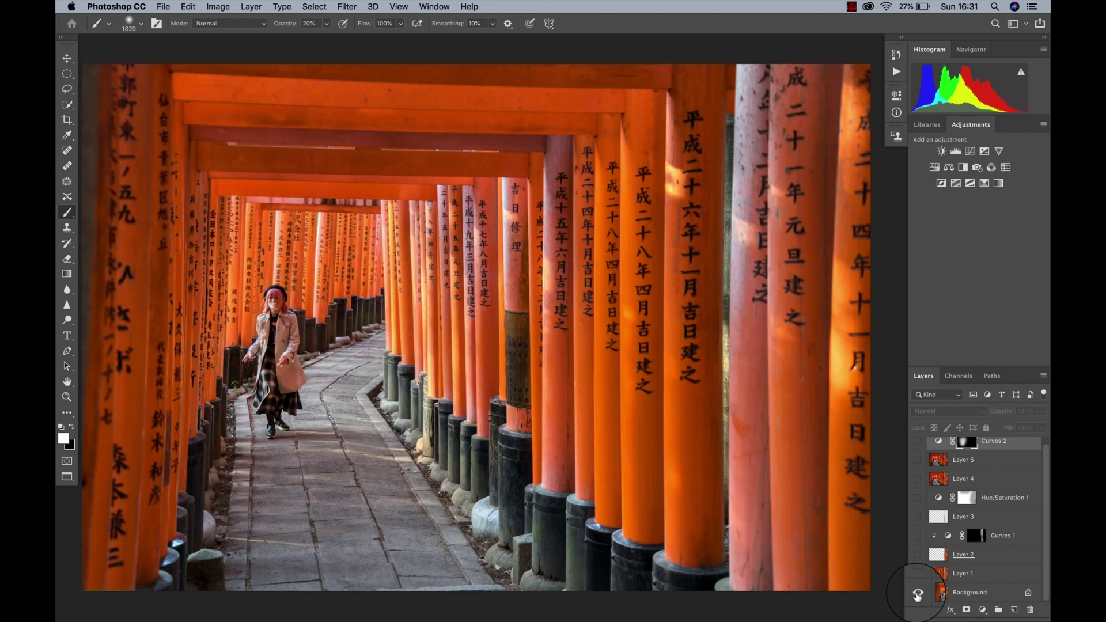
left_click(918, 596, "alt")
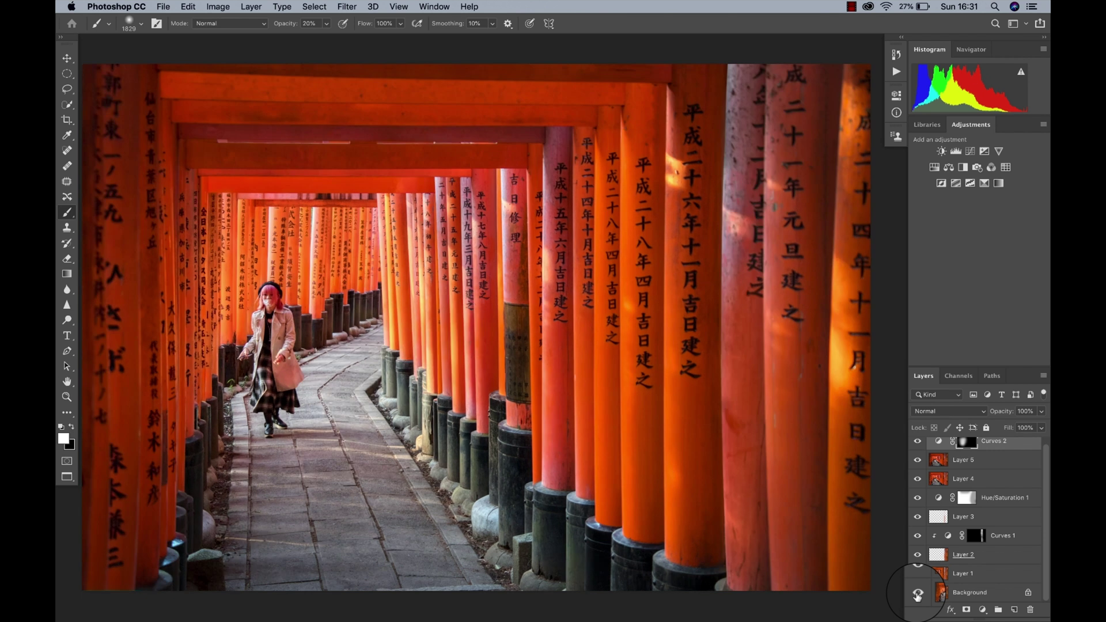